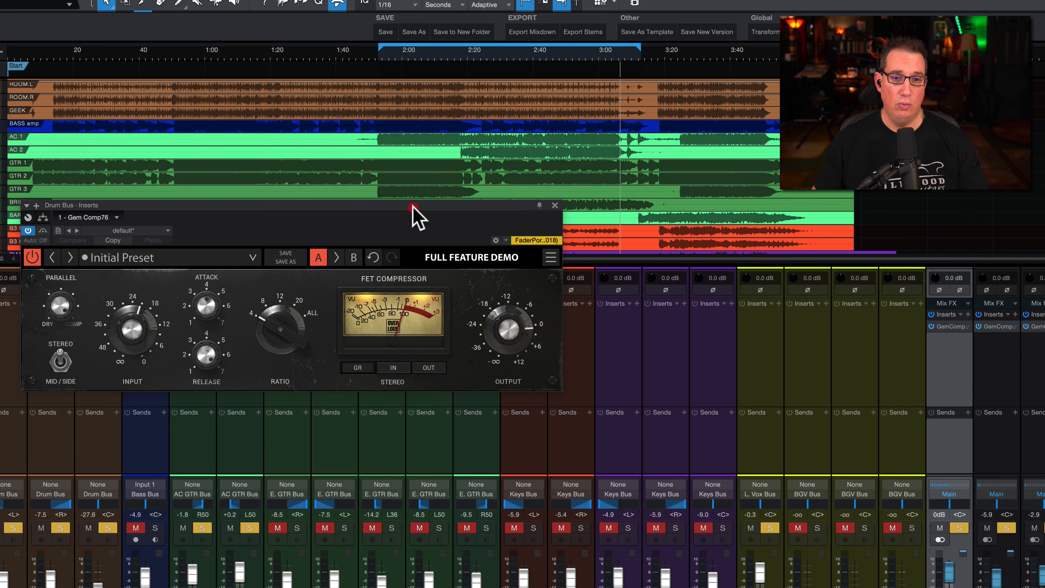
left_click_drag(413, 207, 419, 210)
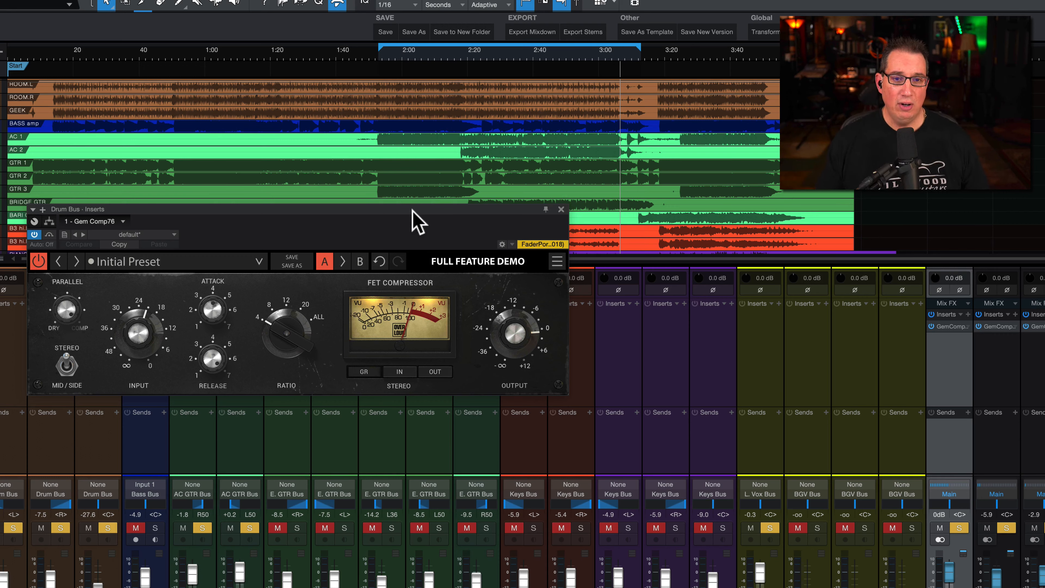
left_click_drag(413, 211, 420, 199)
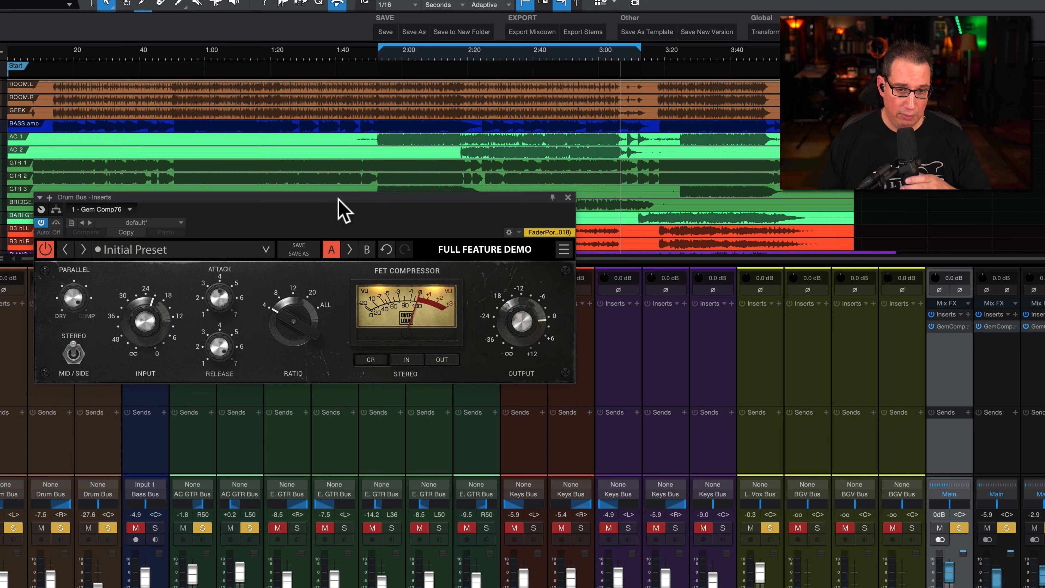
left_click_drag(336, 198, 343, 200)
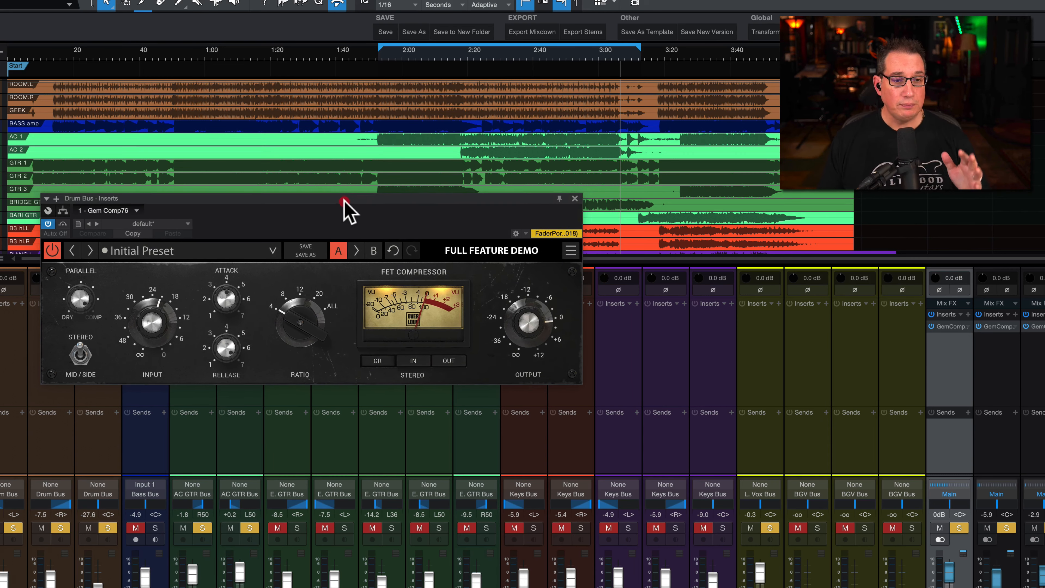
mouse_move(86, 284)
left_mouse_down()
mouse_move(78, 302)
mouse_move(77, 291)
left_mouse_up()
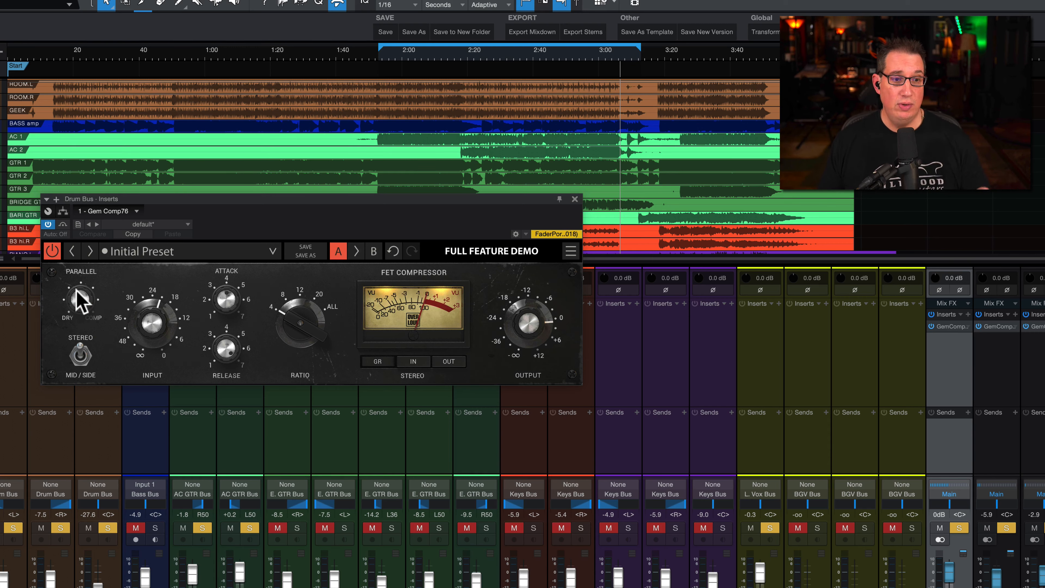
mouse_move(79, 299)
left_mouse_down()
mouse_move(59, 366)
mouse_move(69, 288)
mouse_move(77, 295)
left_mouse_up()
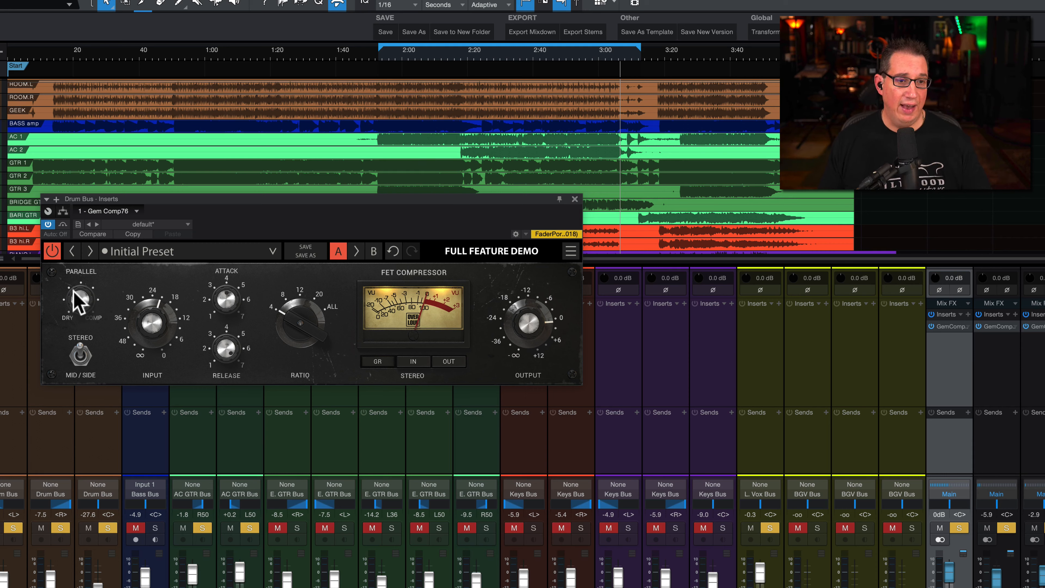
left_click(54, 385)
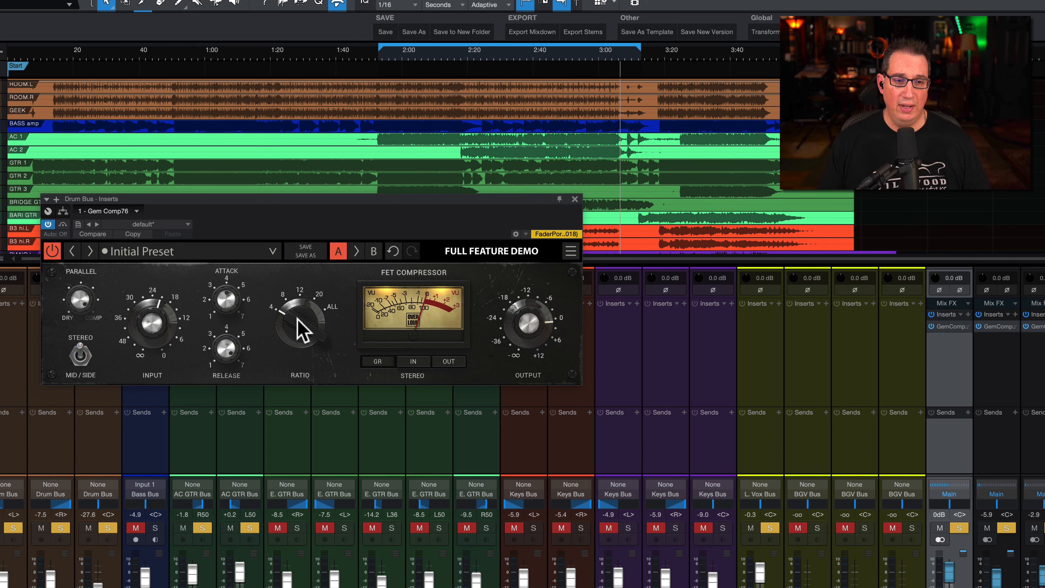
Try a different ratio setting on the Gem Comp76 compressor and return the ratio to 4
mouse_move(302, 330)
left_mouse_down()
mouse_move(299, 245)
mouse_move(320, 191)
mouse_move(299, 227)
mouse_move(297, 318)
left_mouse_up()
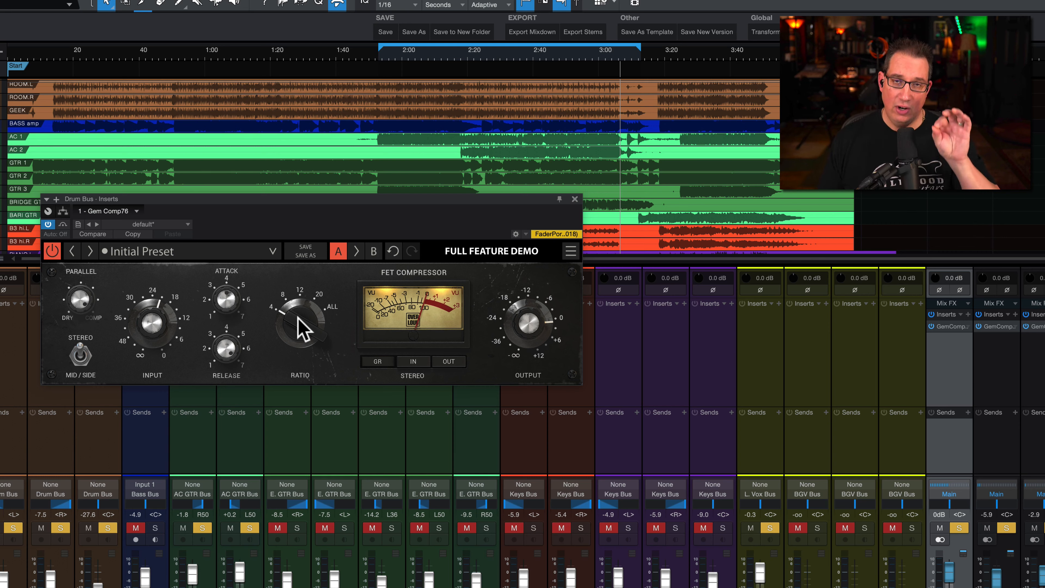
left_click_drag(297, 321, 315, 158)
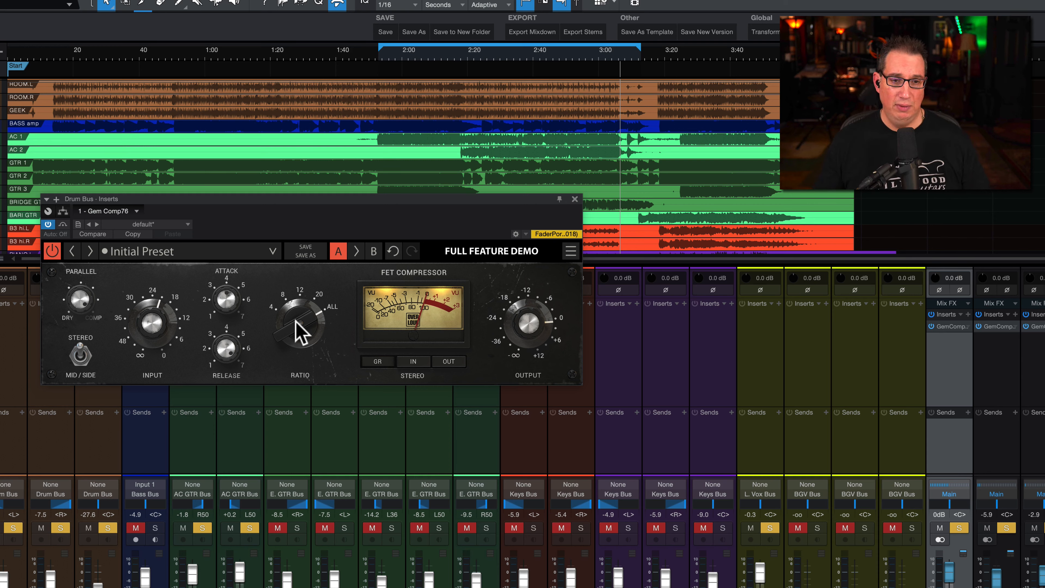
left_click_drag(300, 329, 251, 489)
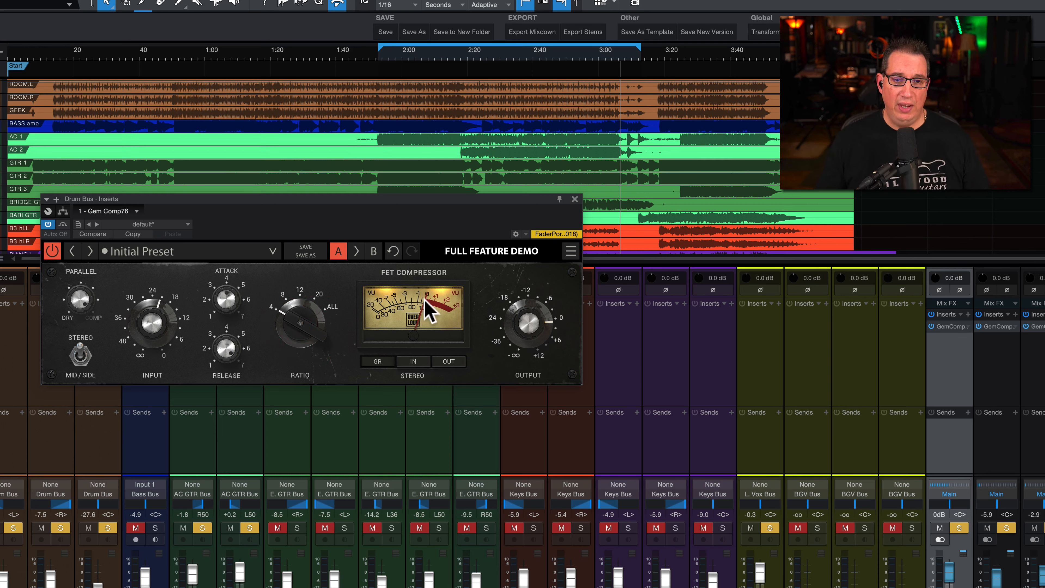
Cycle the compressor's meter through IN, OUT and GR, and view its list of available presets
left_click(415, 362)
left_click(443, 361)
left_click(384, 360)
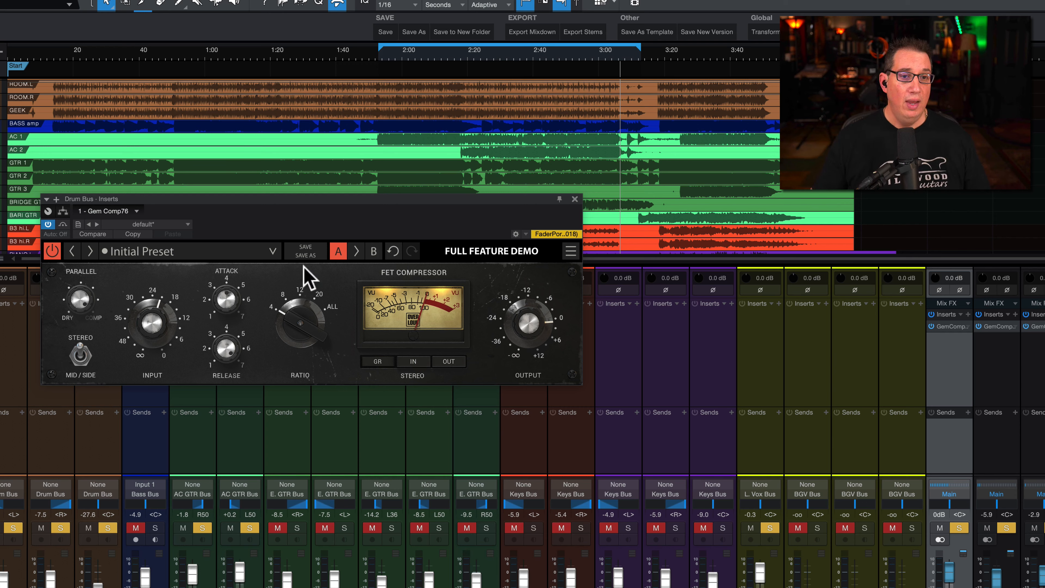
left_click(272, 251)
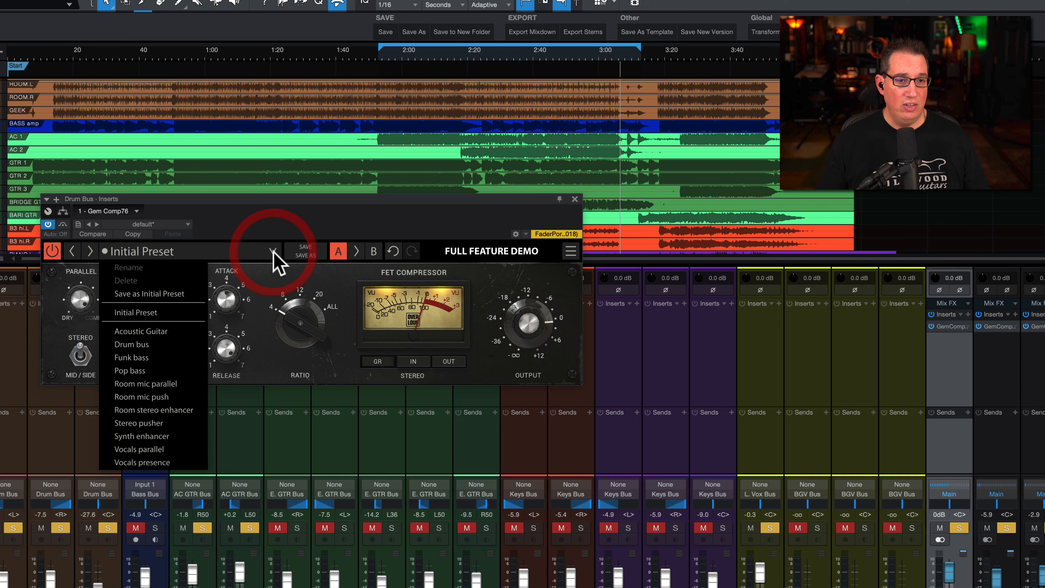
left_click(279, 225)
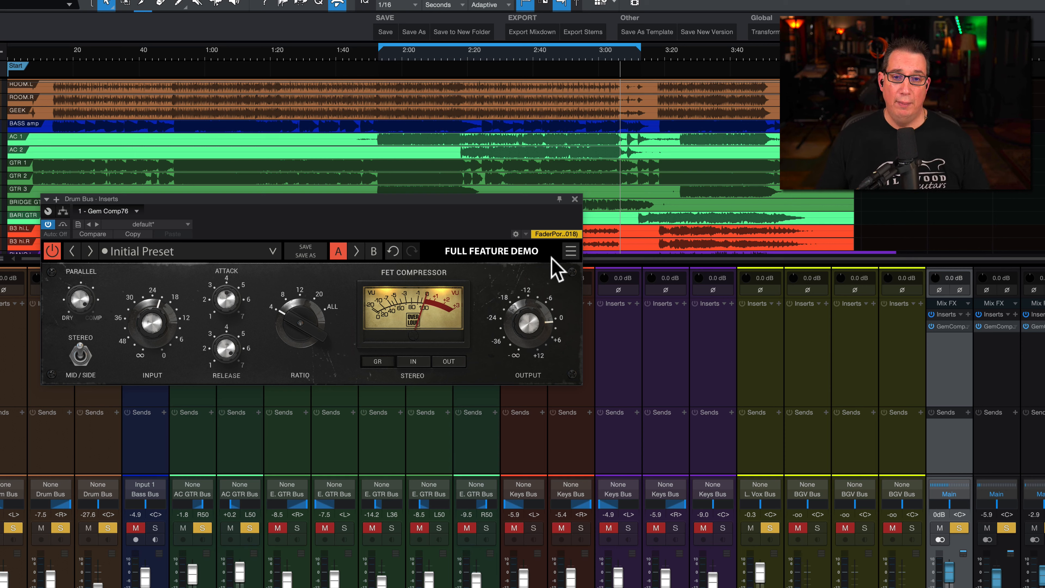
Add a scribble label over the compressor's Input knob and set its text to "Do not touch"
left_click(570, 252)
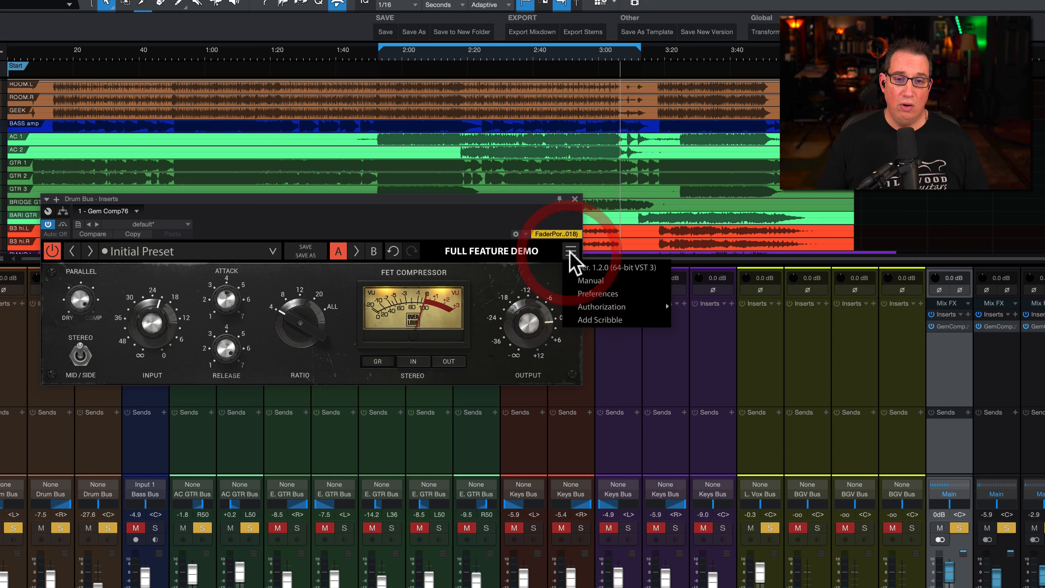
left_click(581, 319)
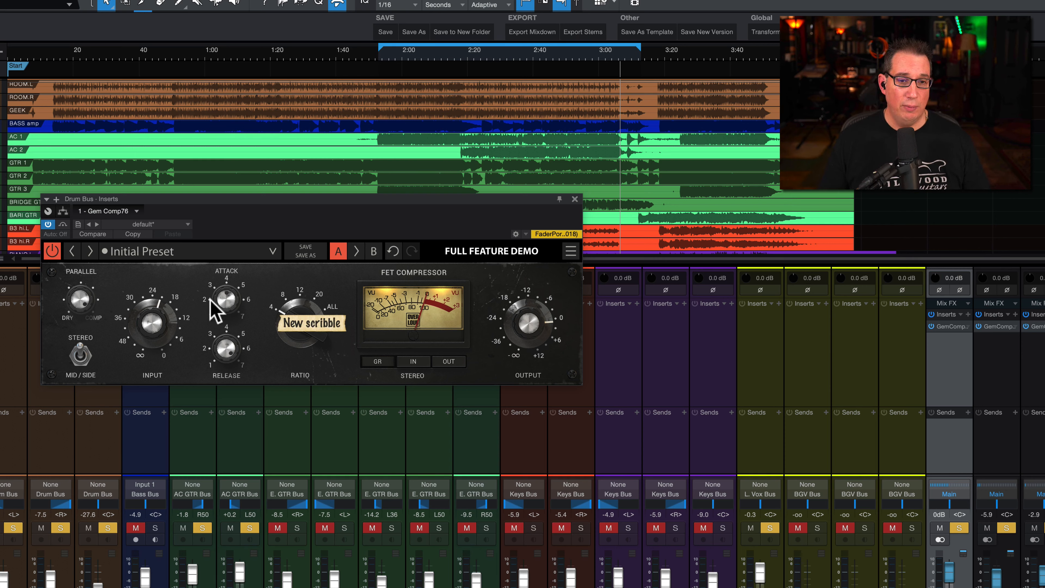
mouse_move(310, 321)
left_mouse_down()
mouse_move(204, 287)
mouse_move(146, 284)
mouse_move(149, 321)
left_mouse_up()
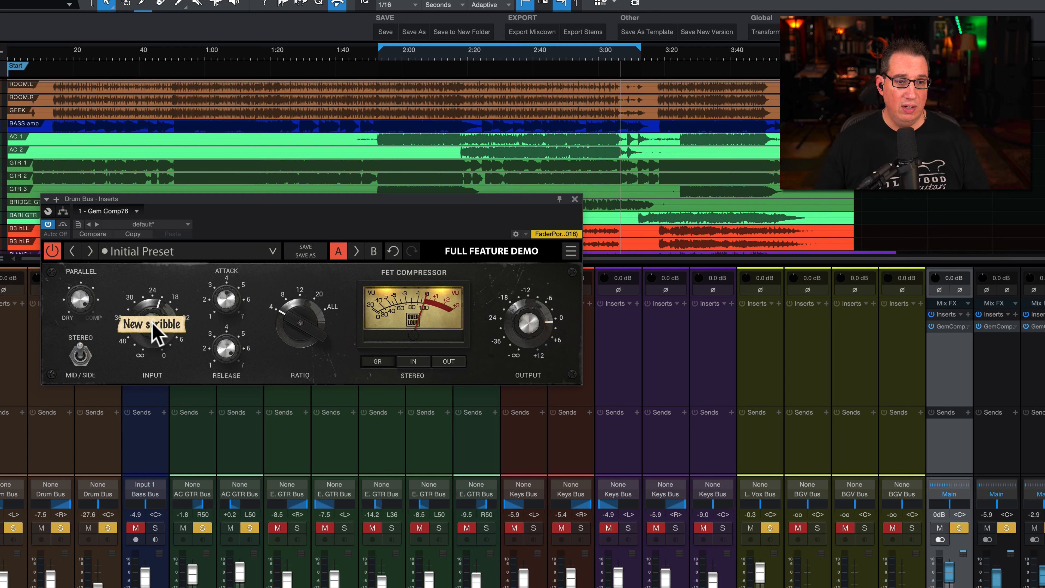
double_click(154, 325)
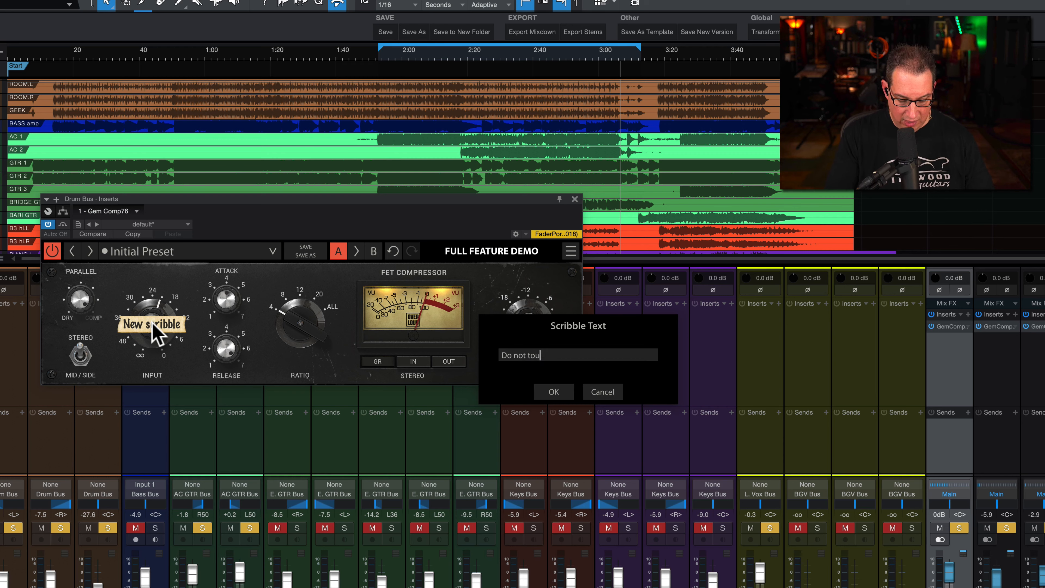
key("Return")
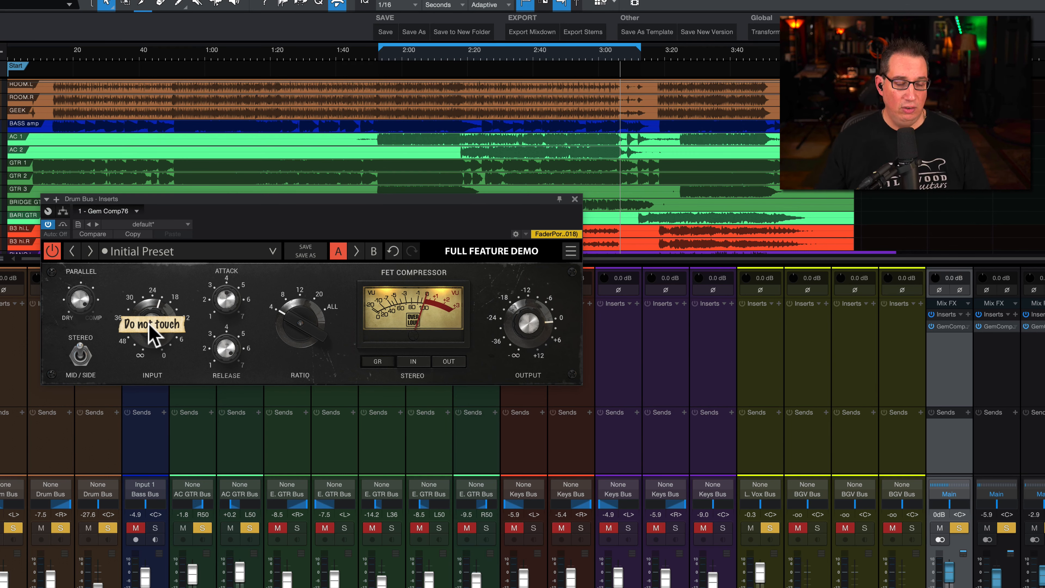
Adjust the position of the "Do not touch" scribble over the Input knob, then remove it
mouse_move(152, 332)
left_mouse_down()
mouse_move(221, 299)
mouse_move(149, 323)
left_mouse_up()
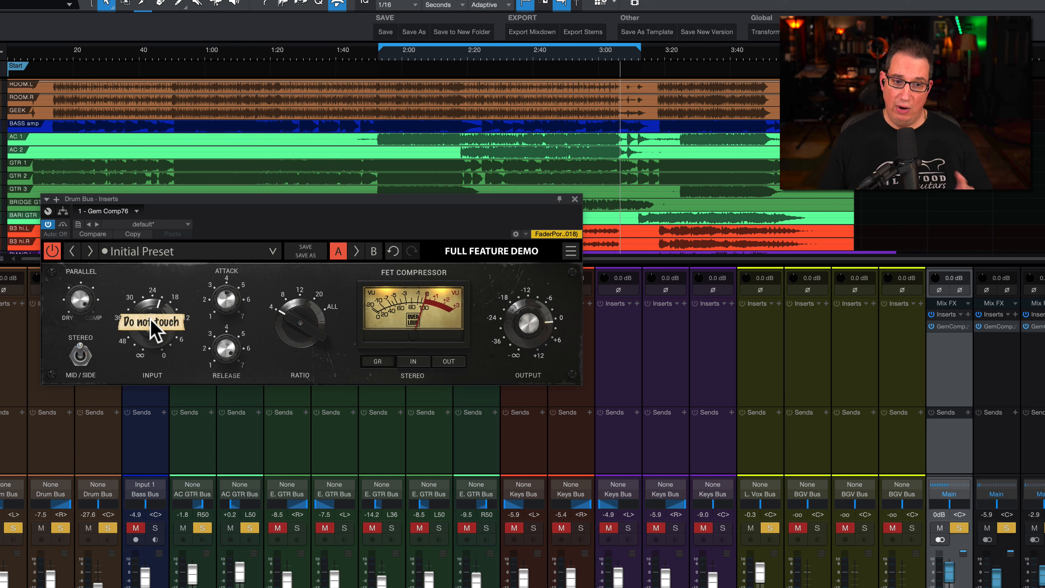
left_click_drag(151, 321, 150, 321)
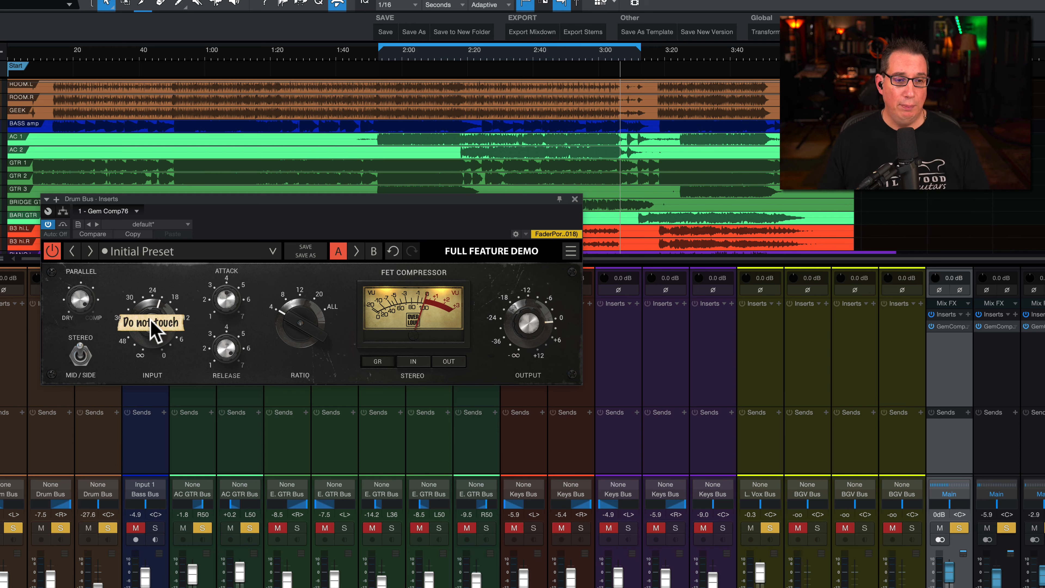
right_click(151, 321)
left_click(160, 374)
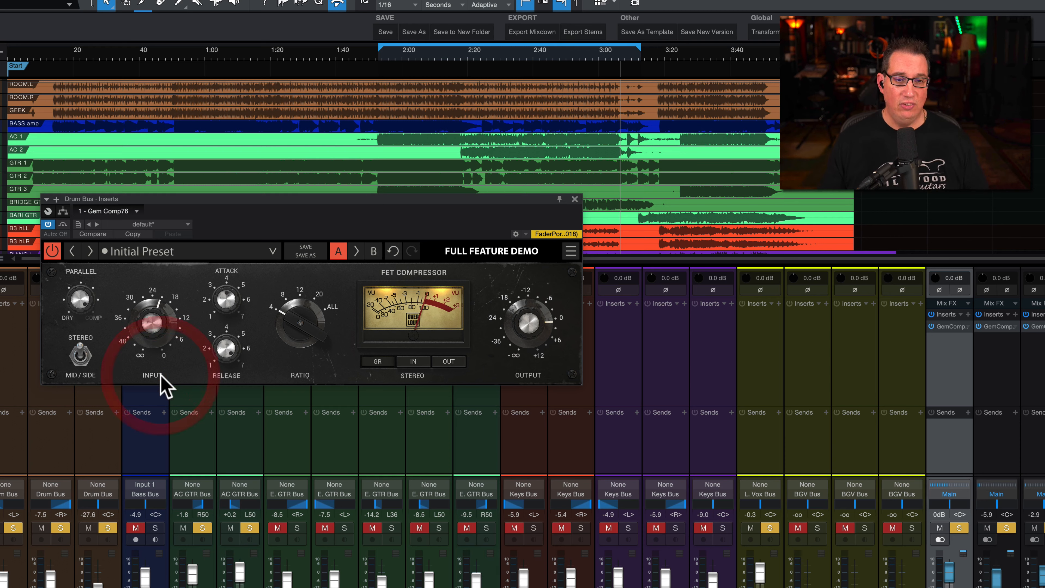
Remove the solo from the other buses so only the Drum Bus is soloed, and move the compressor window lower
left_click_drag(287, 209, 278, 223)
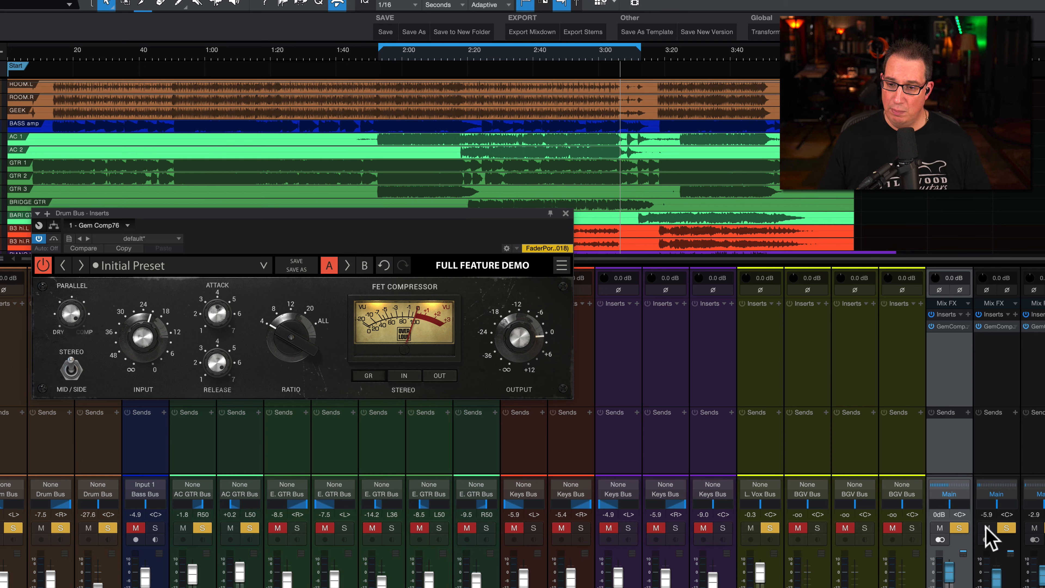
left_click(1006, 528)
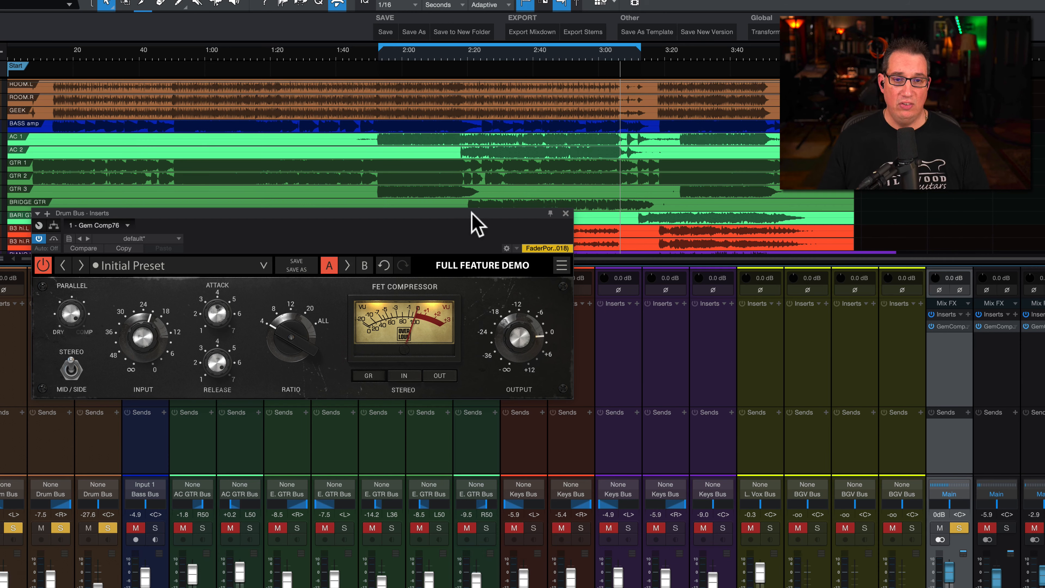
left_click_drag(473, 222, 462, 233)
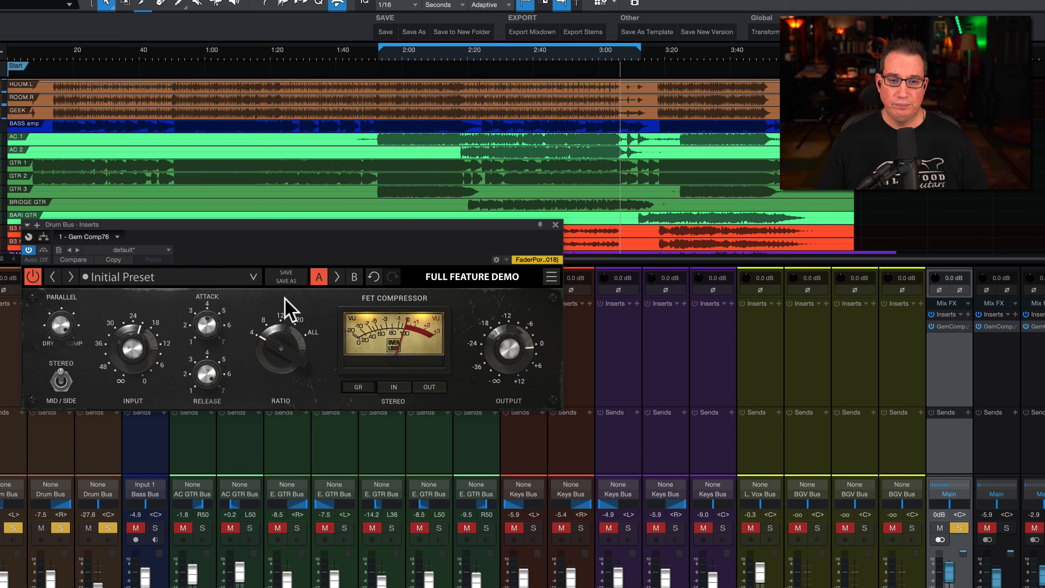
While playing the song from about 1:55, raise the Drum Bus fader to +1.3 dB and turn the compressor's Input up slightly toward 18
left_click(394, 56)
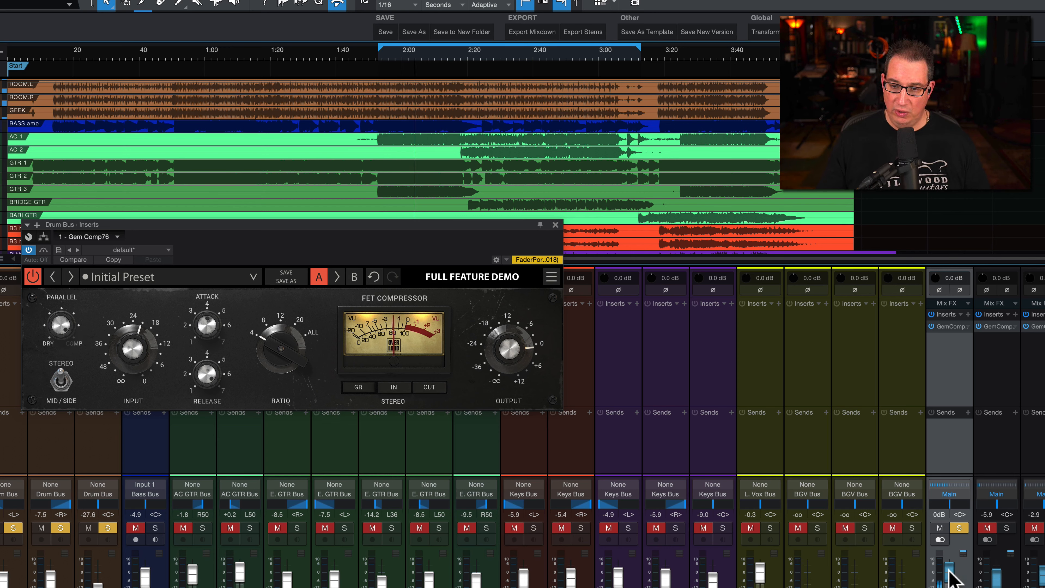
left_click_drag(948, 571, 949, 568)
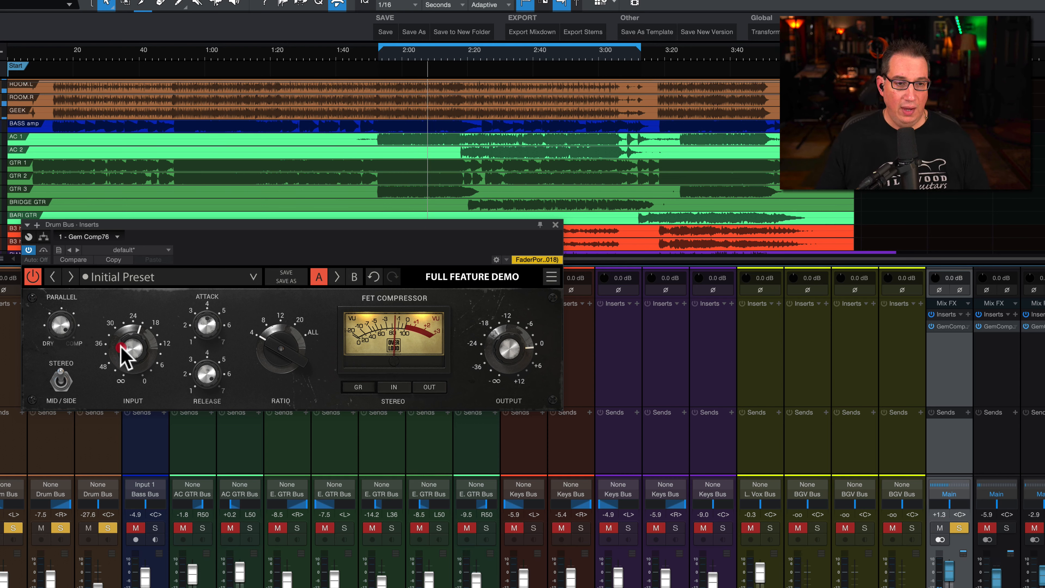
mouse_move(122, 348)
left_mouse_down()
mouse_move(119, 323)
mouse_move(112, 386)
mouse_move(112, 341)
left_mouse_up()
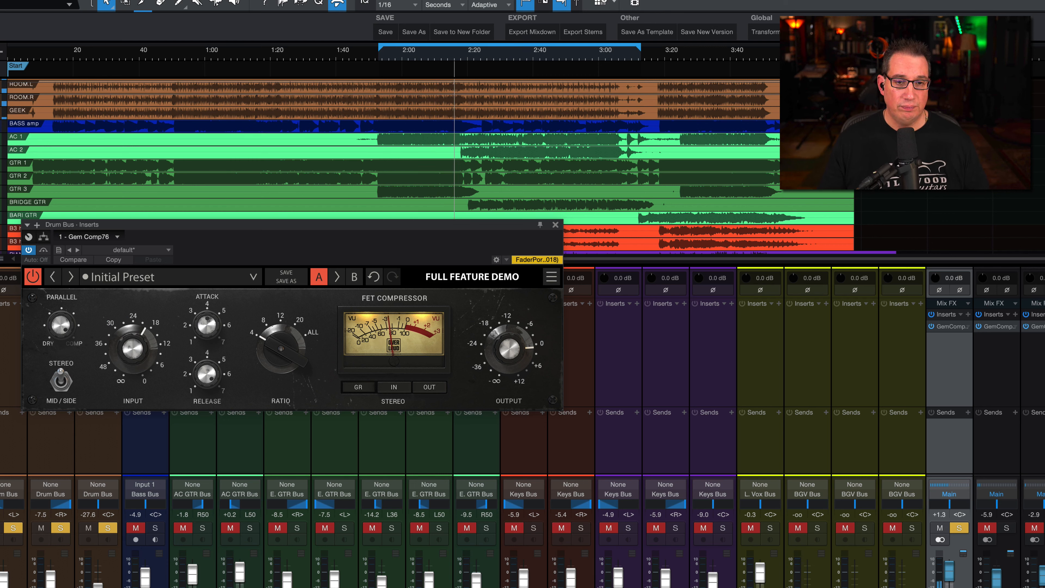
left_click(262, 340)
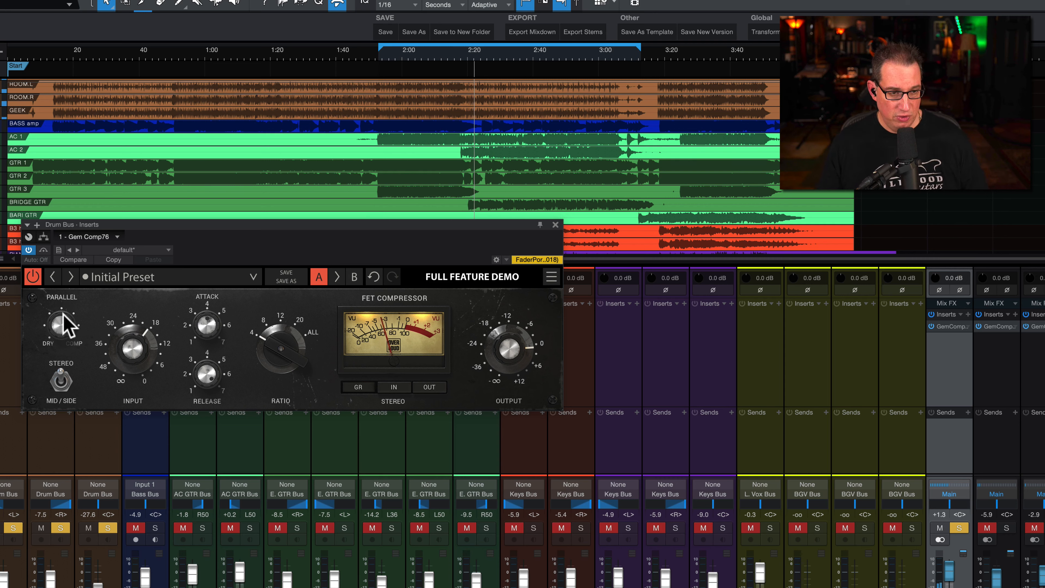
Compare the drums with and without compression by repeatedly bypassing the compressor during playback, leaving it enabled
left_click(33, 277)
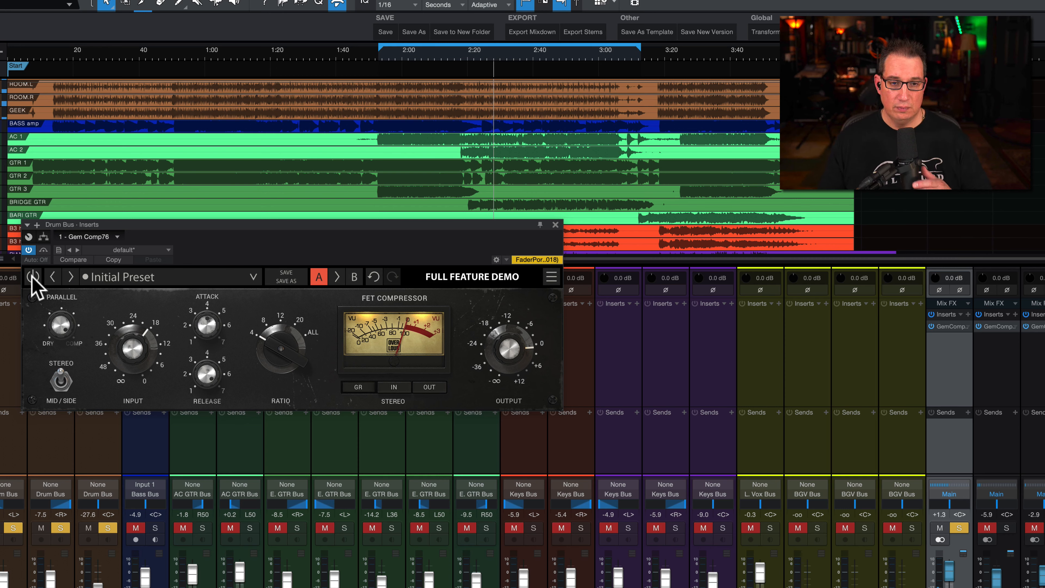
left_click(32, 276)
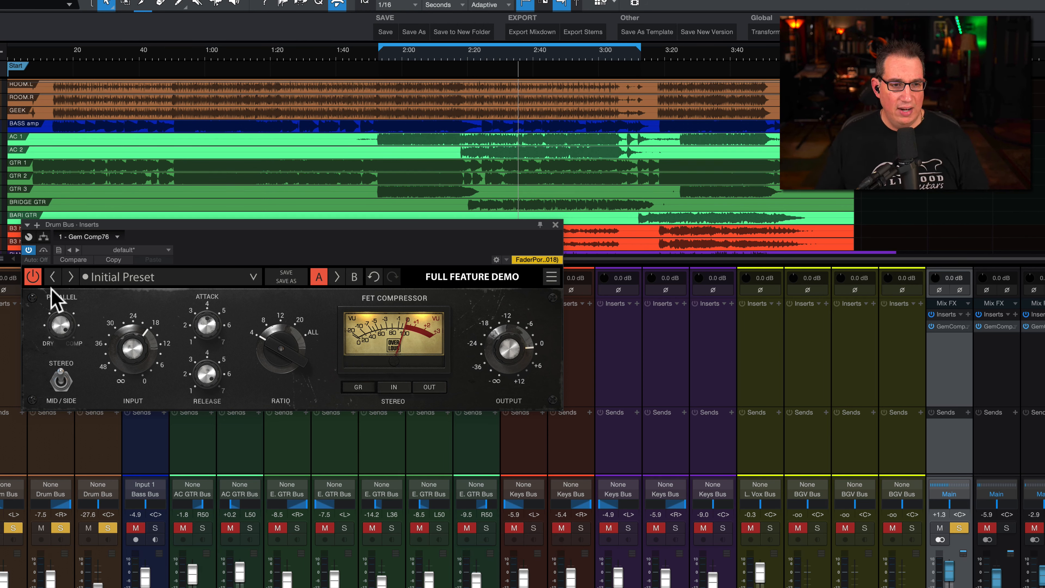
left_click(32, 276)
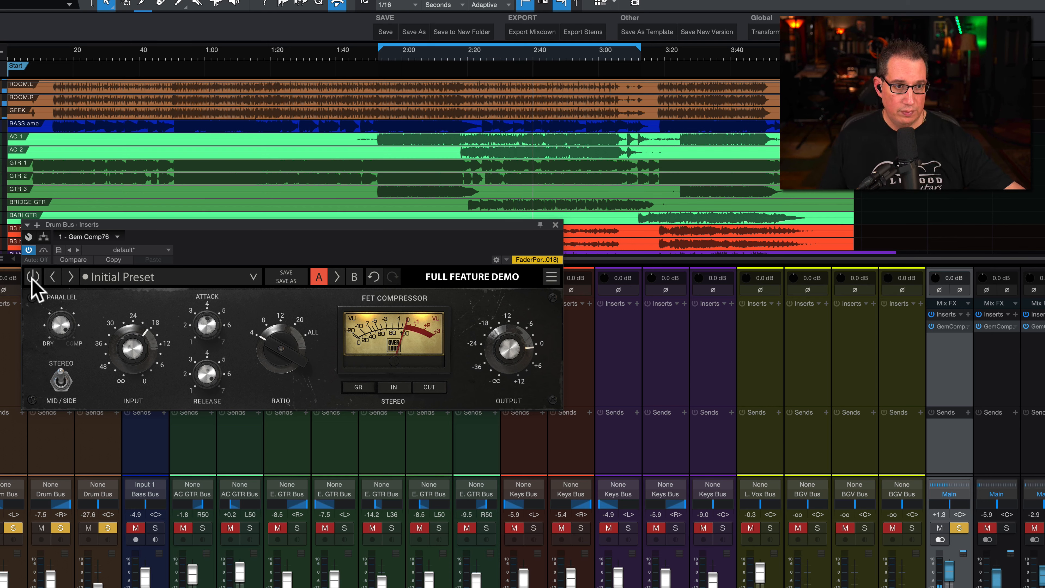
left_click(33, 278)
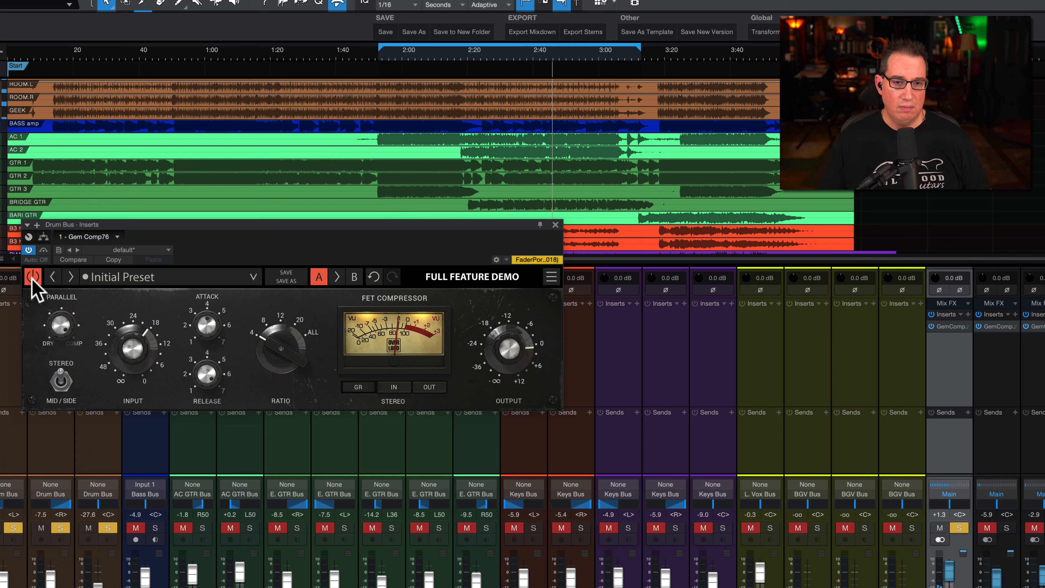
left_click(33, 277)
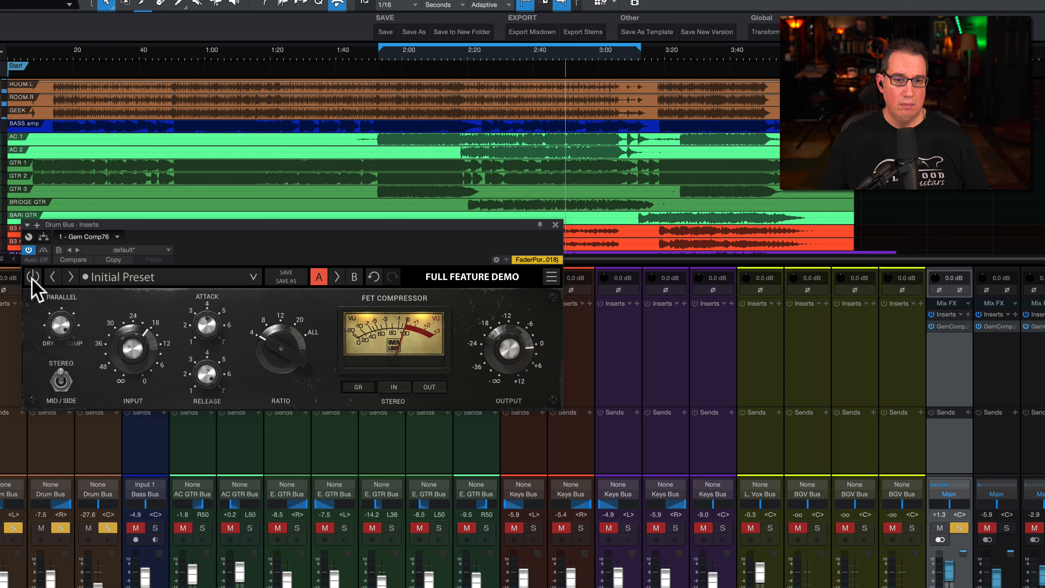
left_click(32, 277)
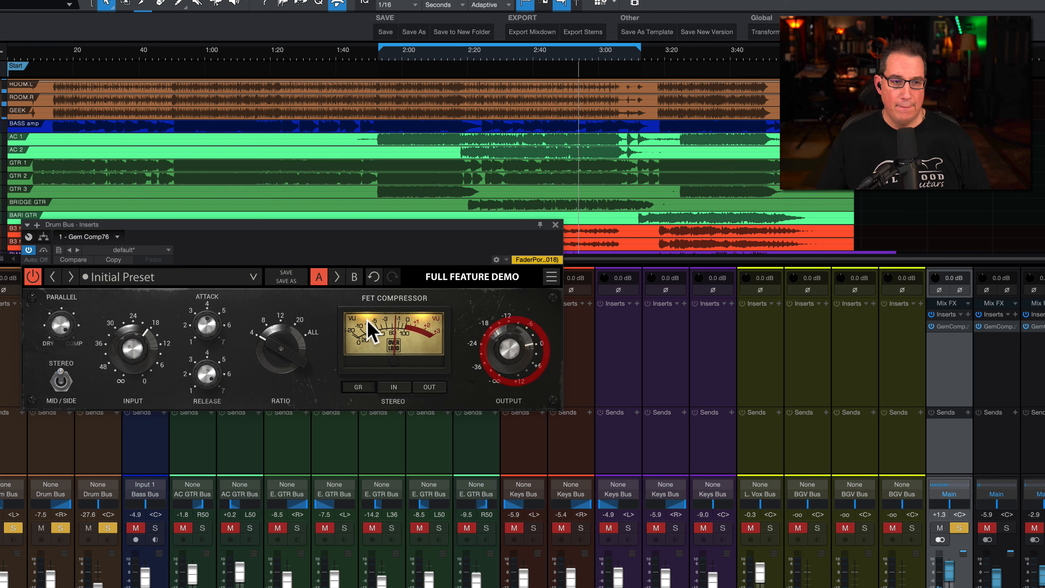
left_click(38, 279)
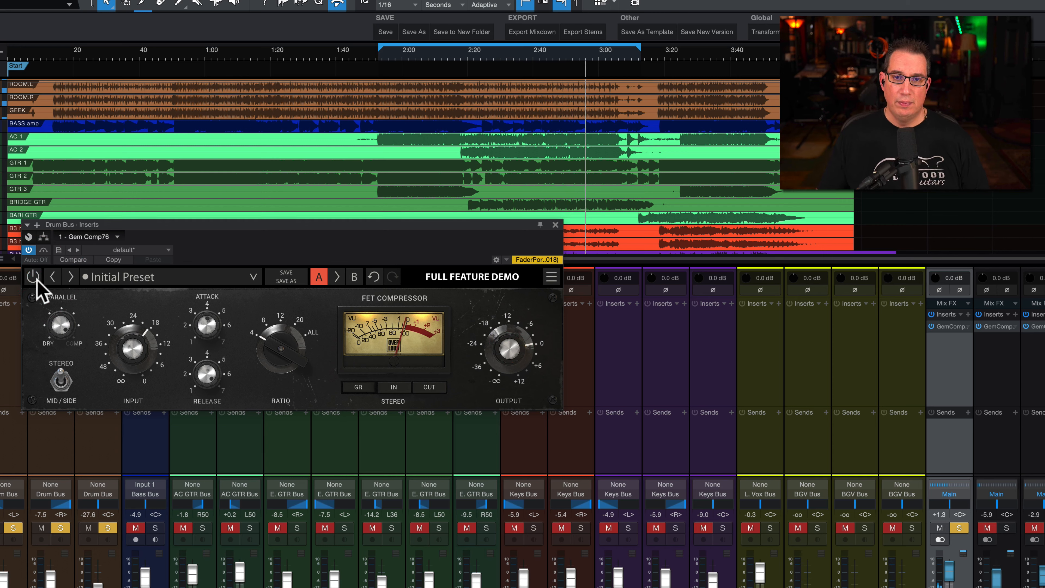
left_click(37, 279)
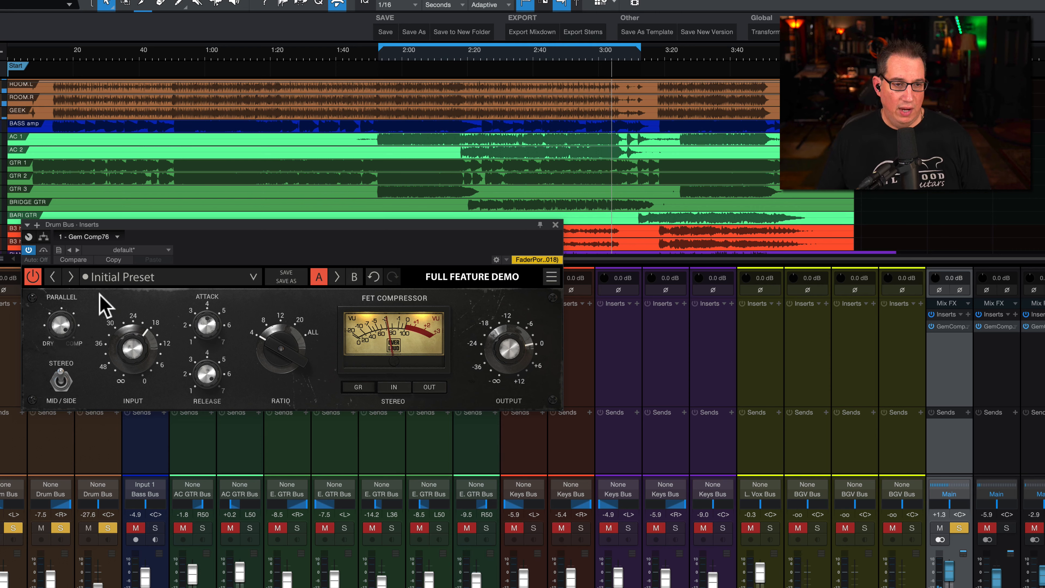
Replay the drums from about 1:55 while trying the compressor's Stereo/Mid-Side switch and Parallel knob
left_click(58, 380)
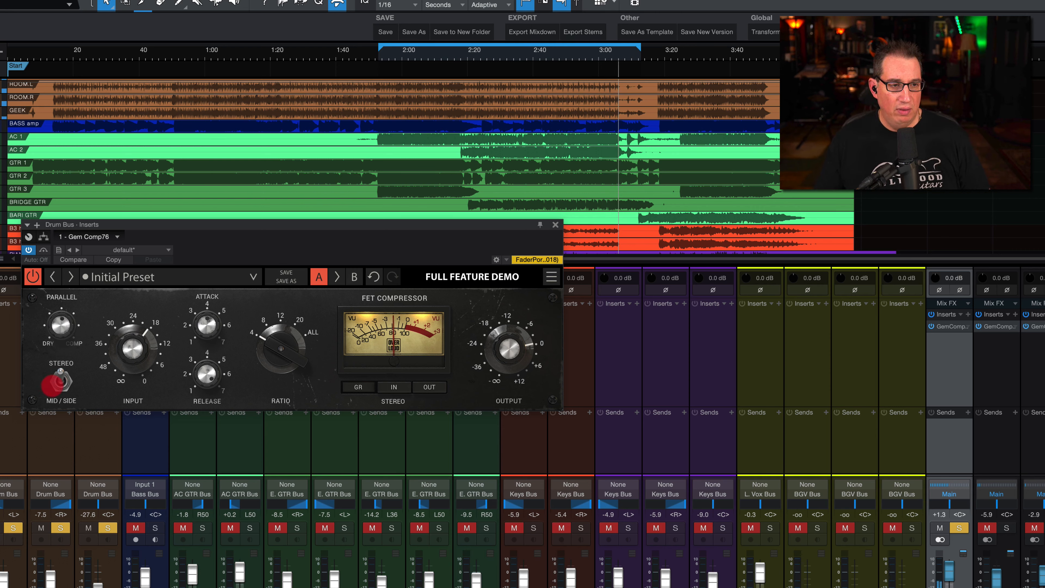
left_click(393, 54)
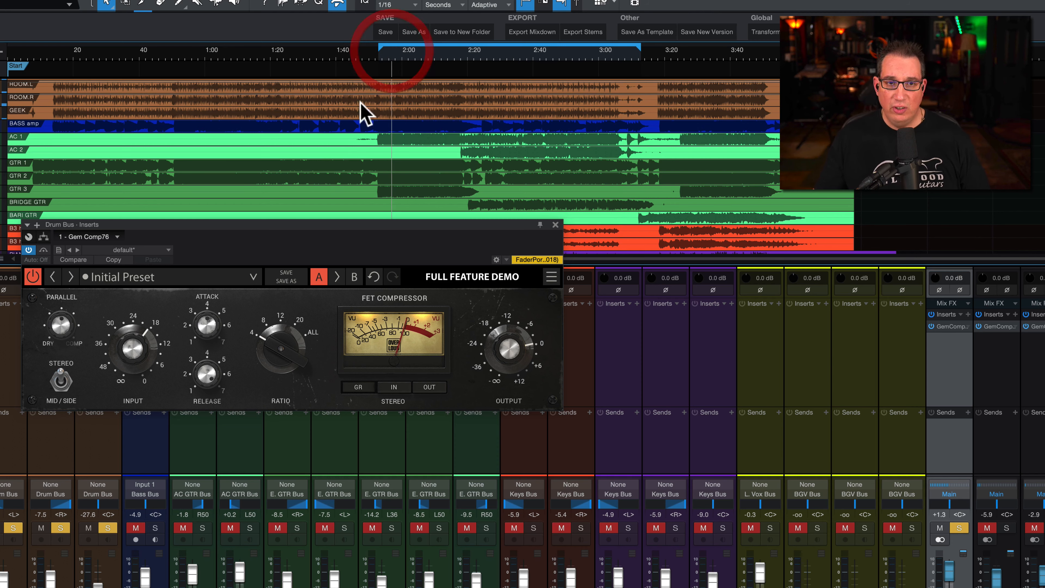
left_click(58, 324)
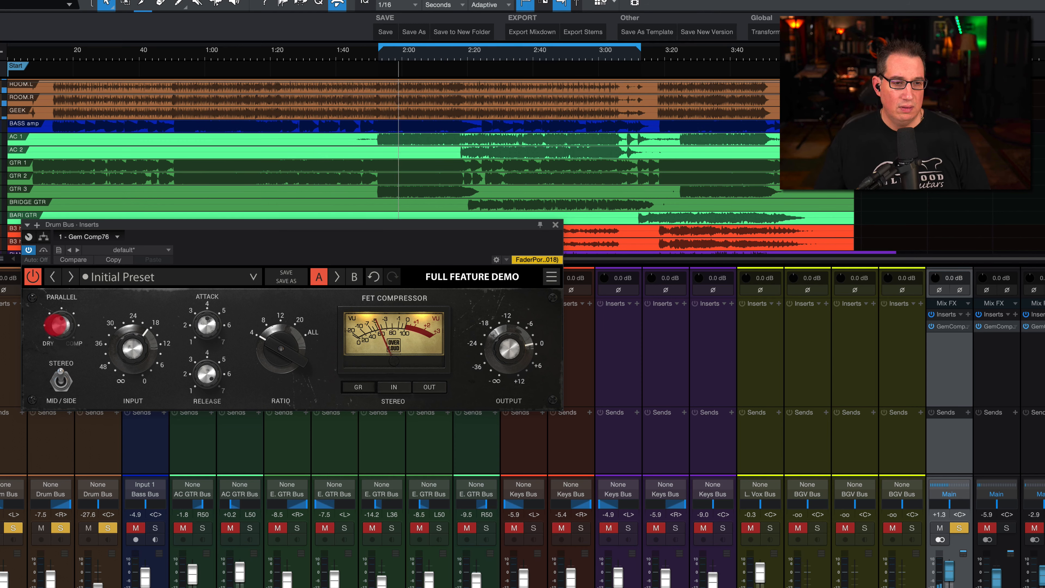
left_click_drag(57, 324, 55, 313)
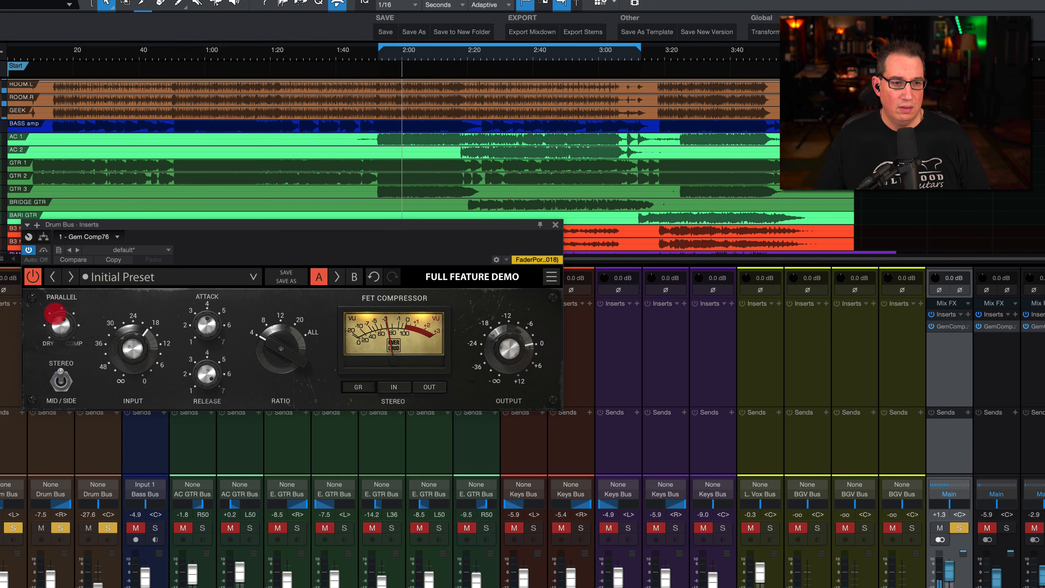
Compare the Drum Bus with and without compression by toggling the bypass during playback, leave it enabled, and close the compressor window
left_click(33, 276)
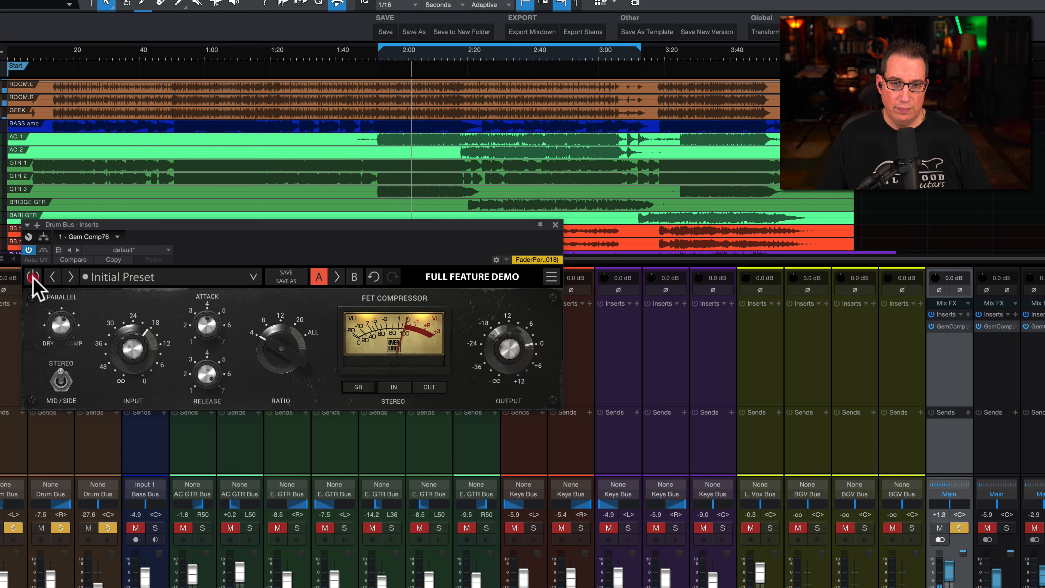
left_click(32, 276)
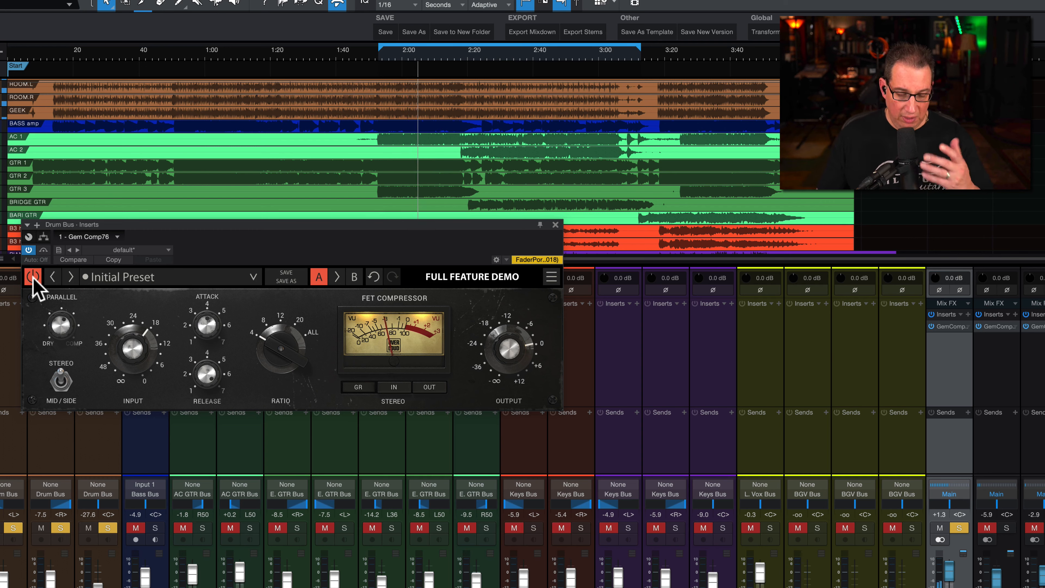
left_click(60, 325)
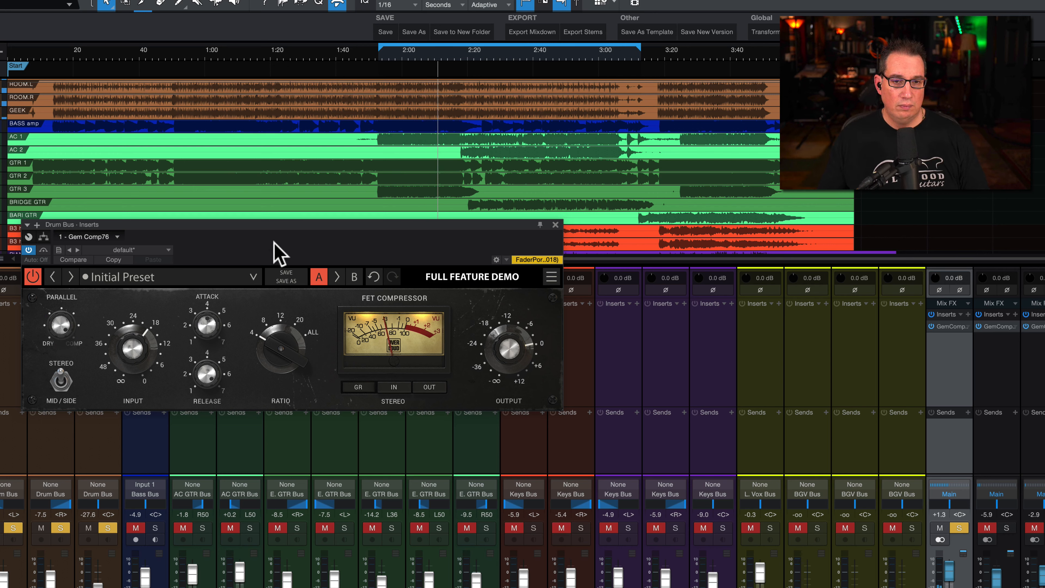
left_click(33, 277)
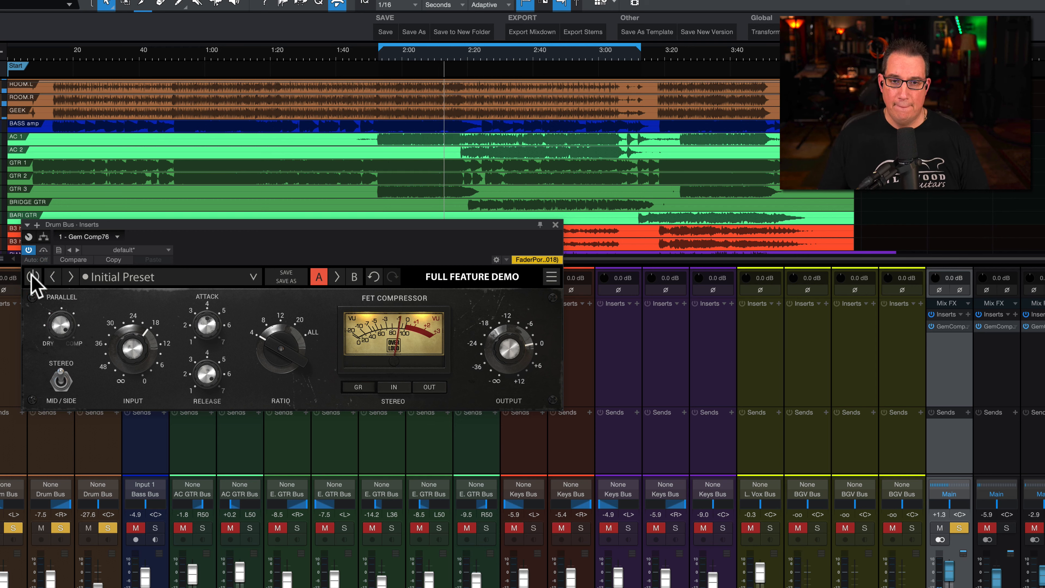
left_click(32, 277)
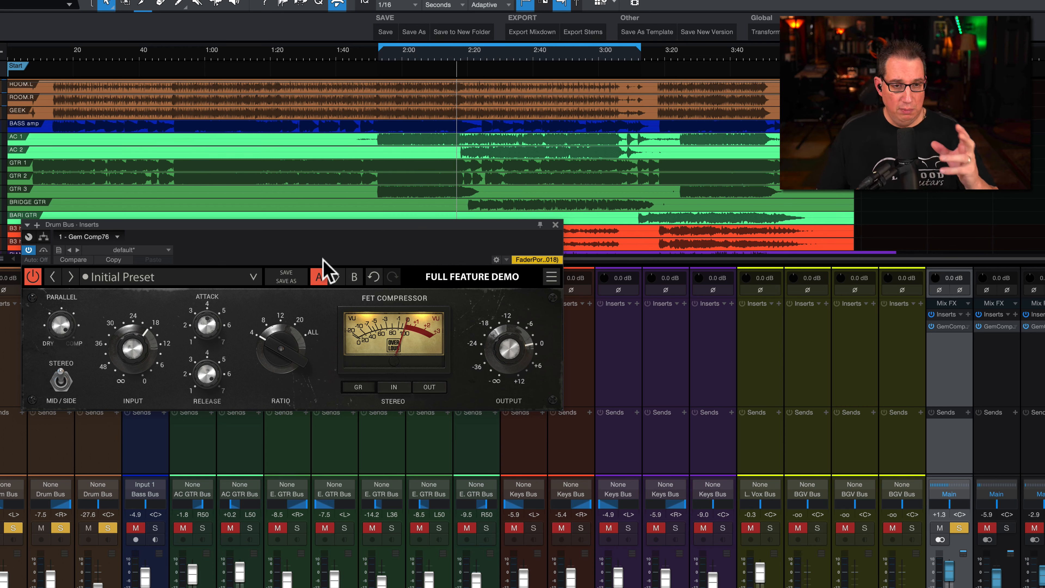
left_click(557, 223)
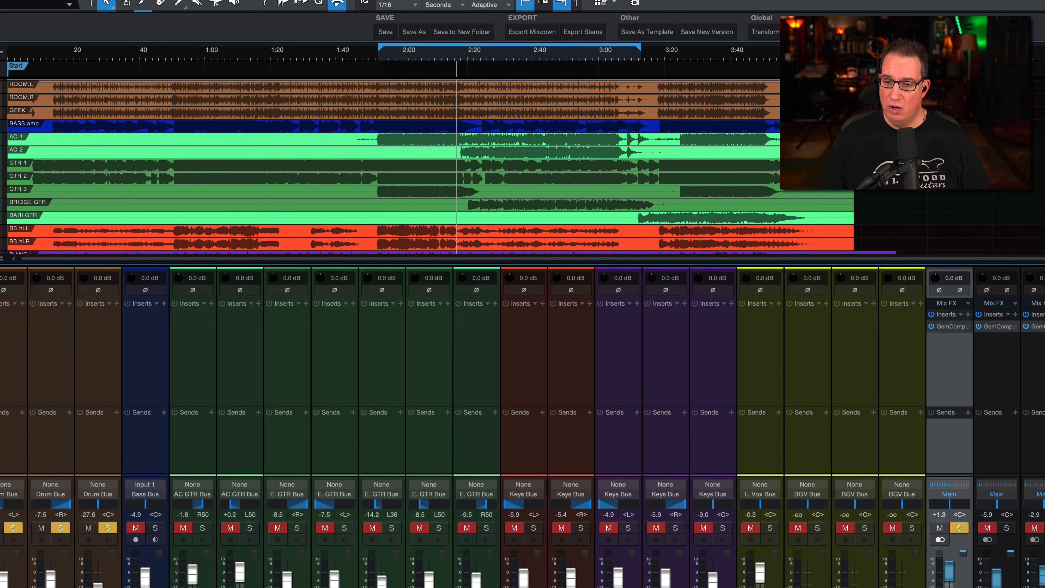
Solo the AC GTR Bus instead of the Drum Bus, resume playback, and open that bus's Gem Comp76 clear of the bus channels
left_click(996, 585)
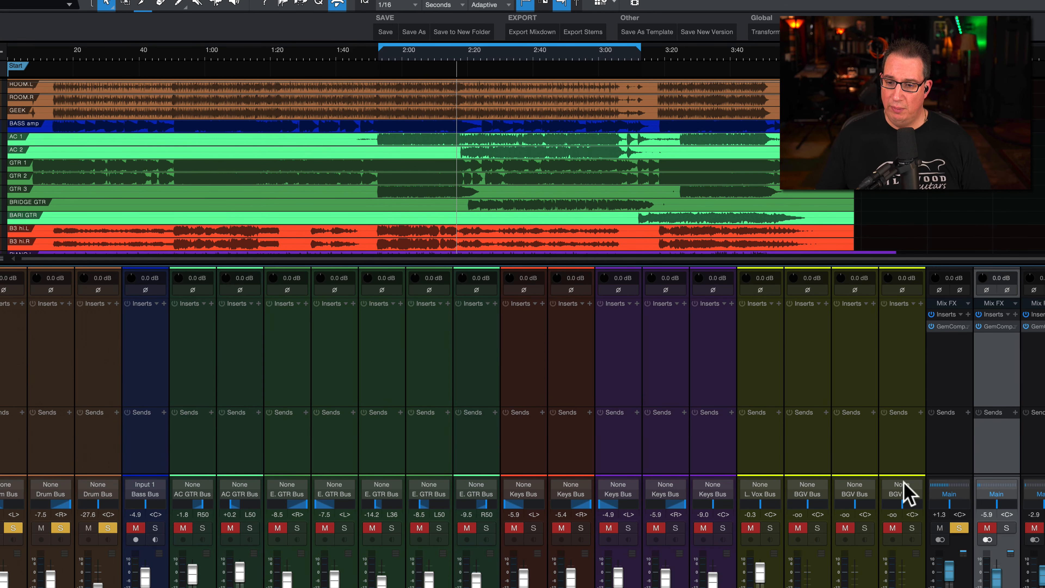
left_click(938, 527)
left_click(1006, 526)
key("space")
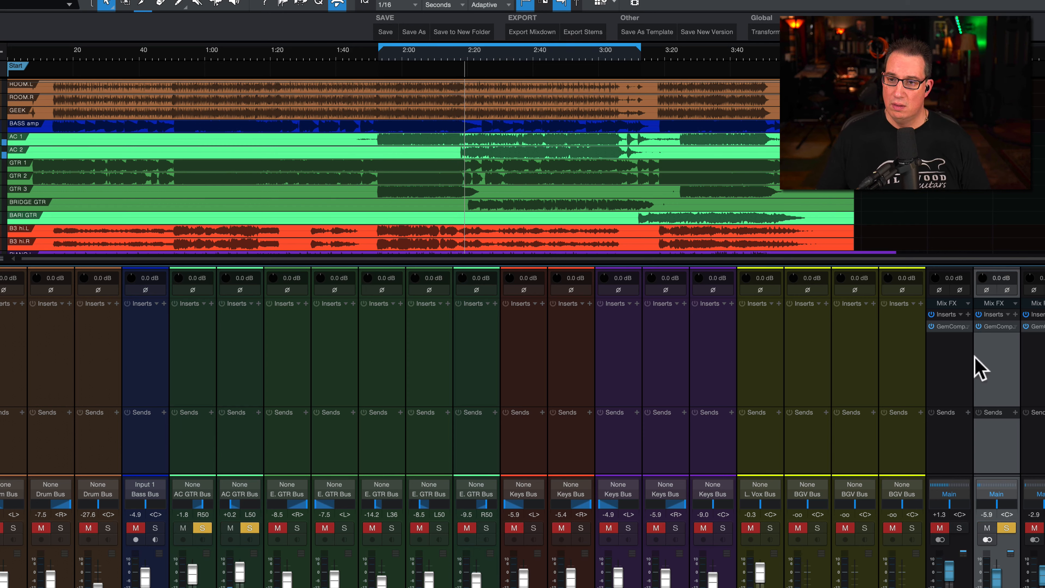
double_click(1001, 326)
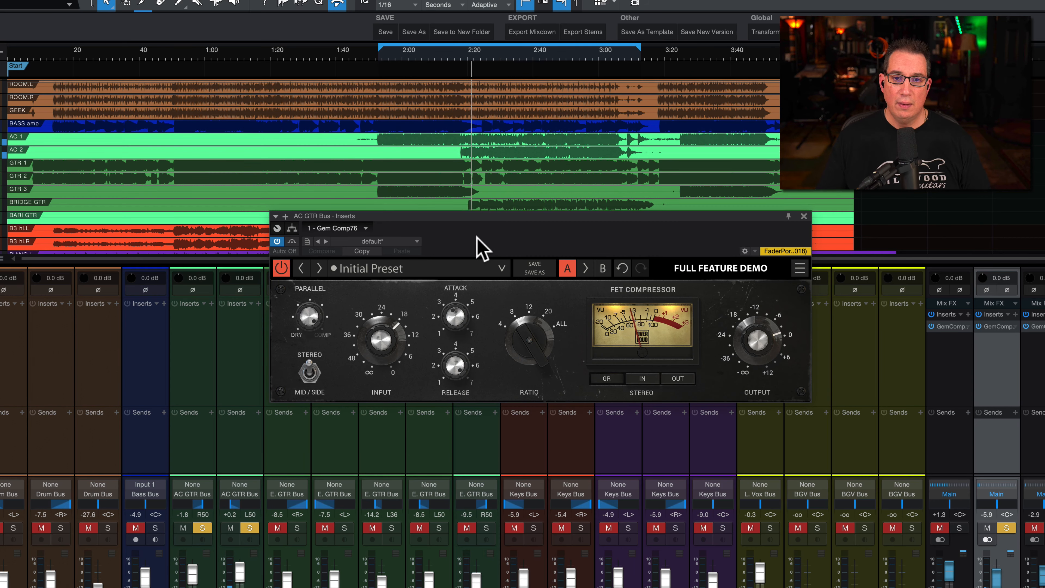
left_click_drag(475, 216, 301, 246)
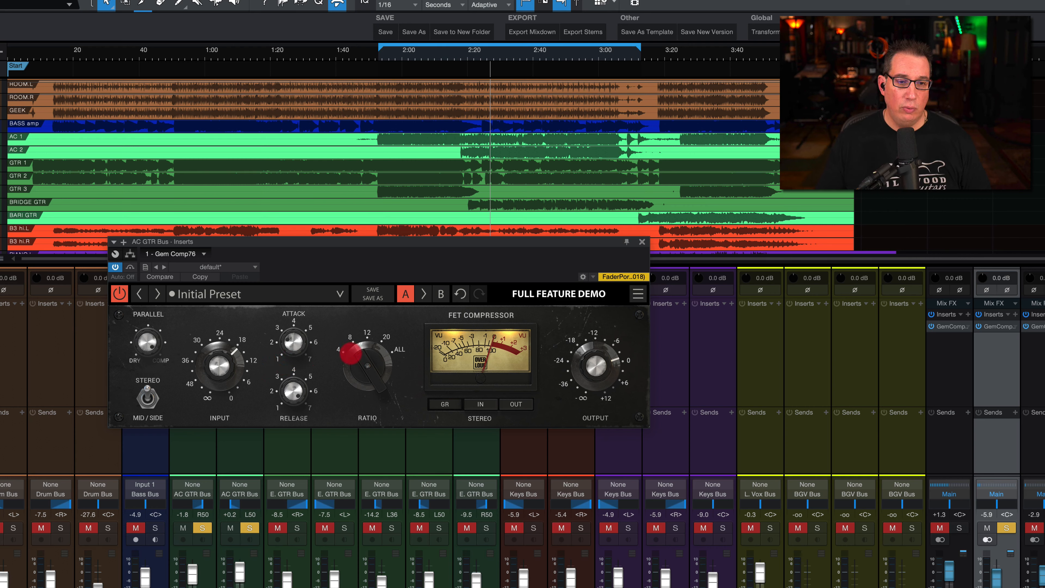
Compare the acoustic guitars with and without compression by repeatedly bypassing the AC GTR Bus compressor, leaving it enabled
left_click(120, 294)
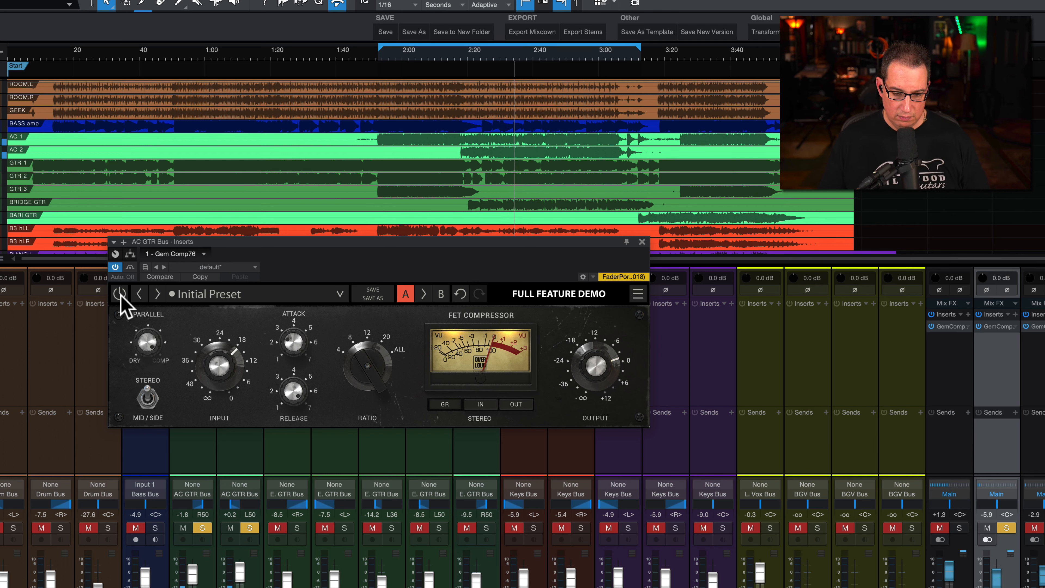
left_click(120, 294)
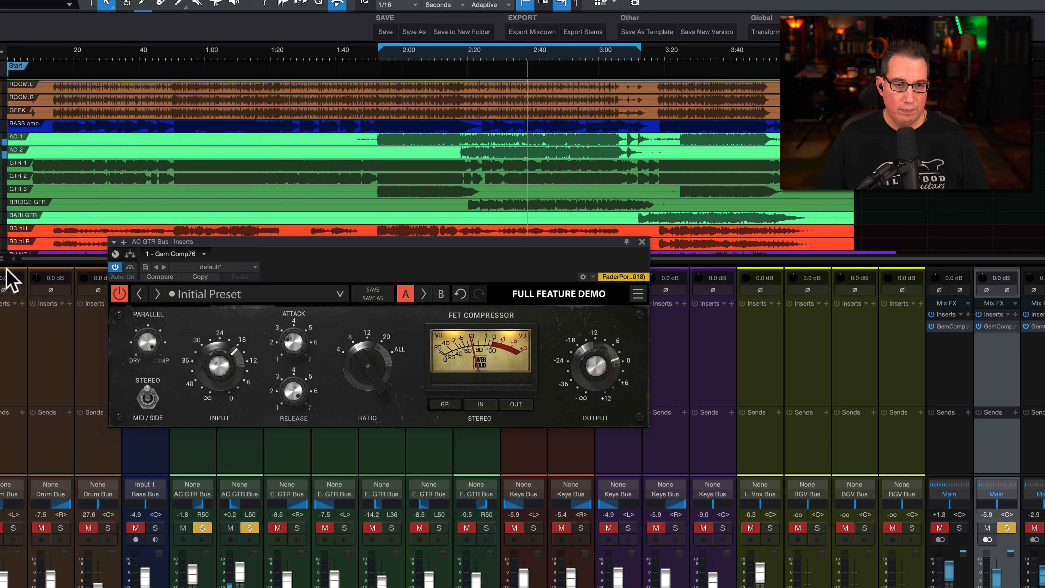
left_click(119, 293)
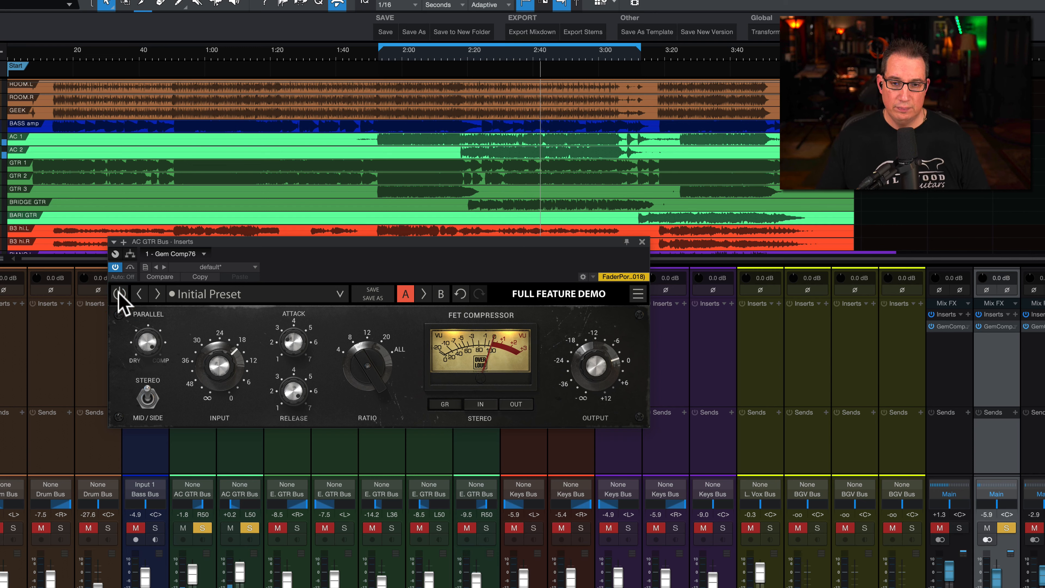
left_click(120, 295)
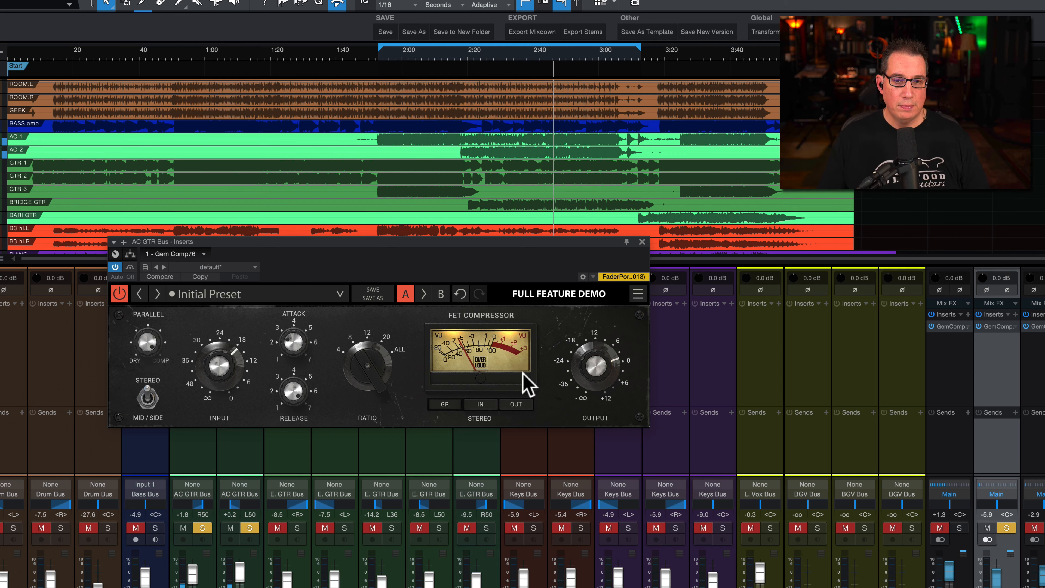
Raise the AC GTR Bus compressor's Input toward 18 and adjust its Ratio, recheck against the bypassed sound, and close its window
left_click(221, 362)
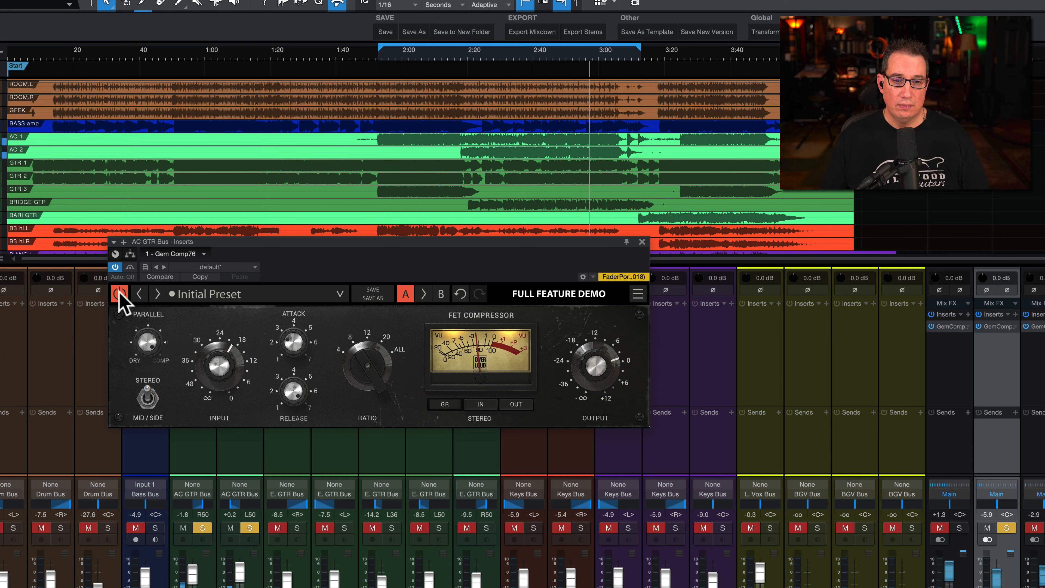
left_click(119, 293)
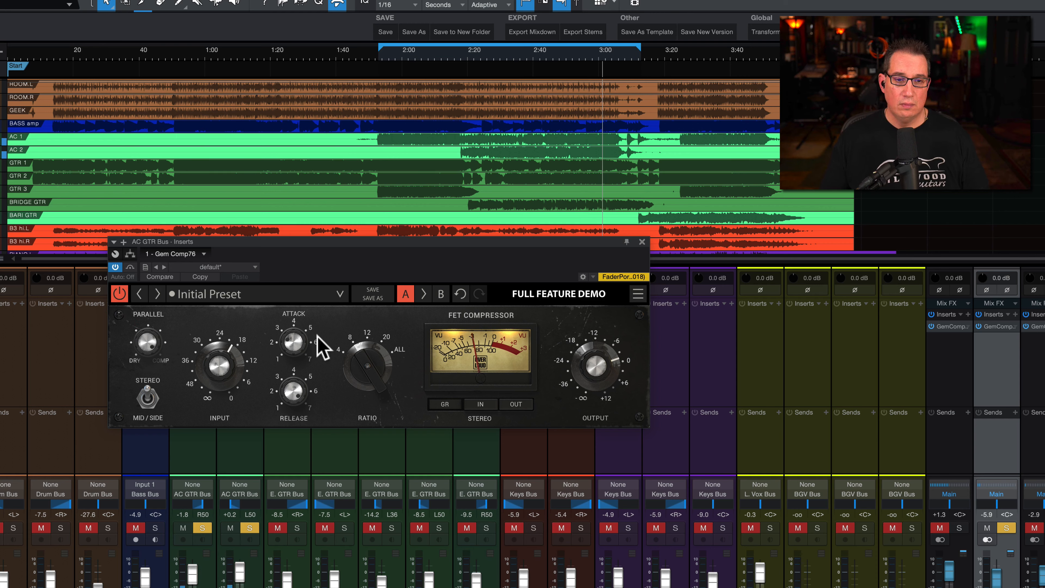
left_click_drag(368, 363, 346, 423)
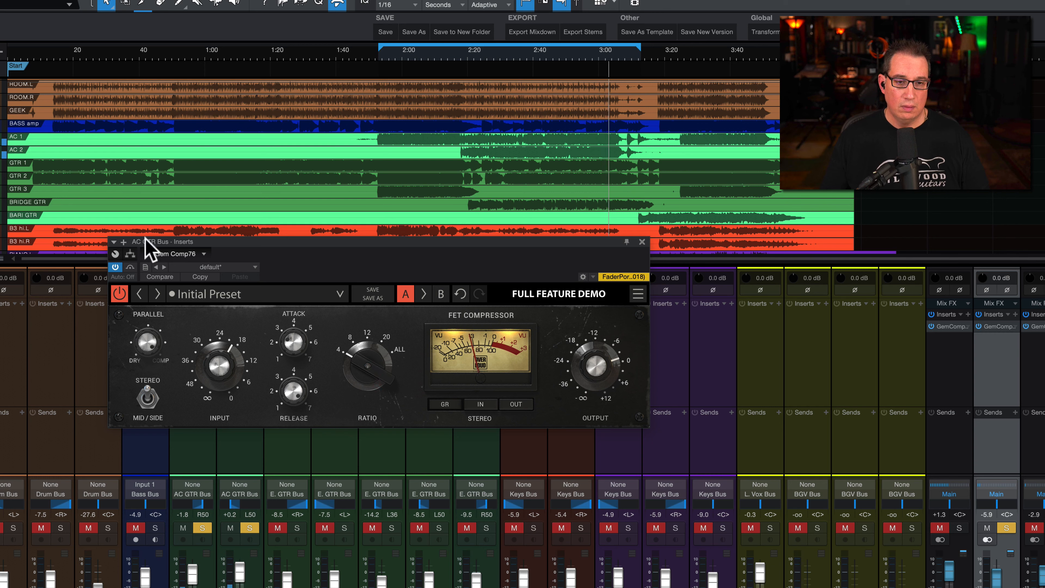
left_click(119, 294)
left_click(119, 293)
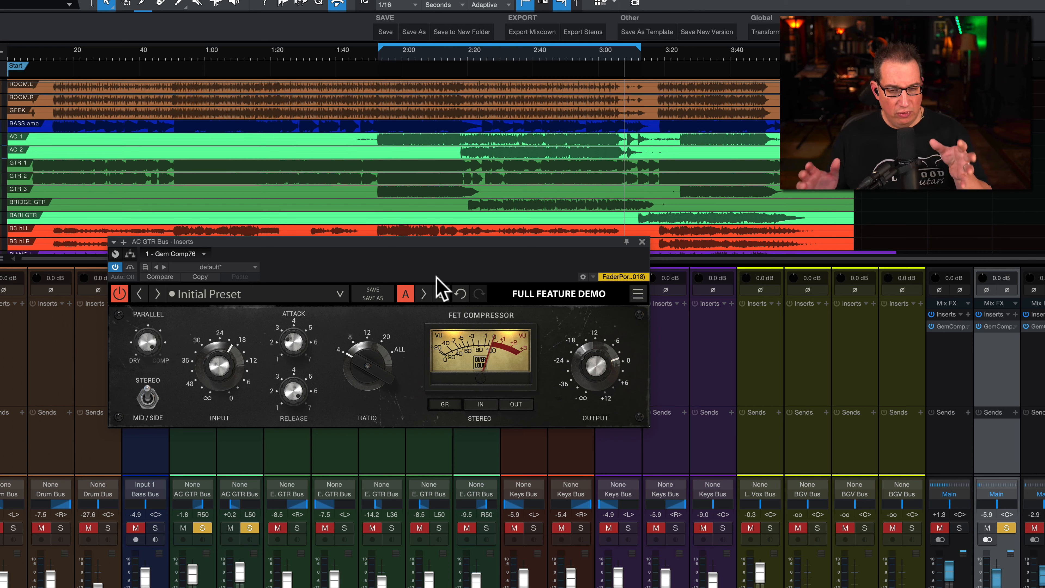
left_click(642, 241)
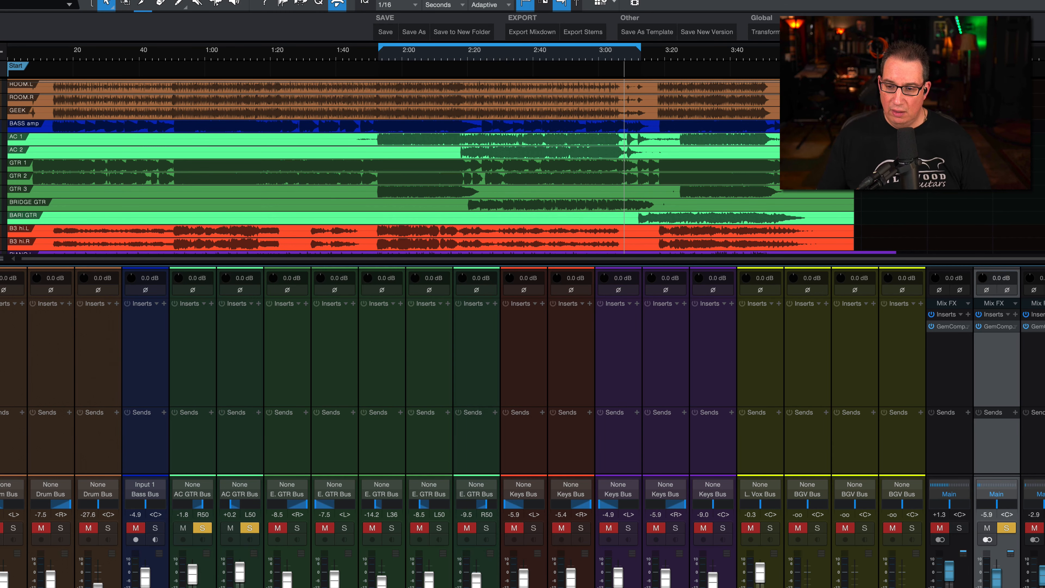
Solo only the L. Vox Bus, play from about 1:55, and open its Gem Comp76 clear of the bus channels
left_click(1044, 527)
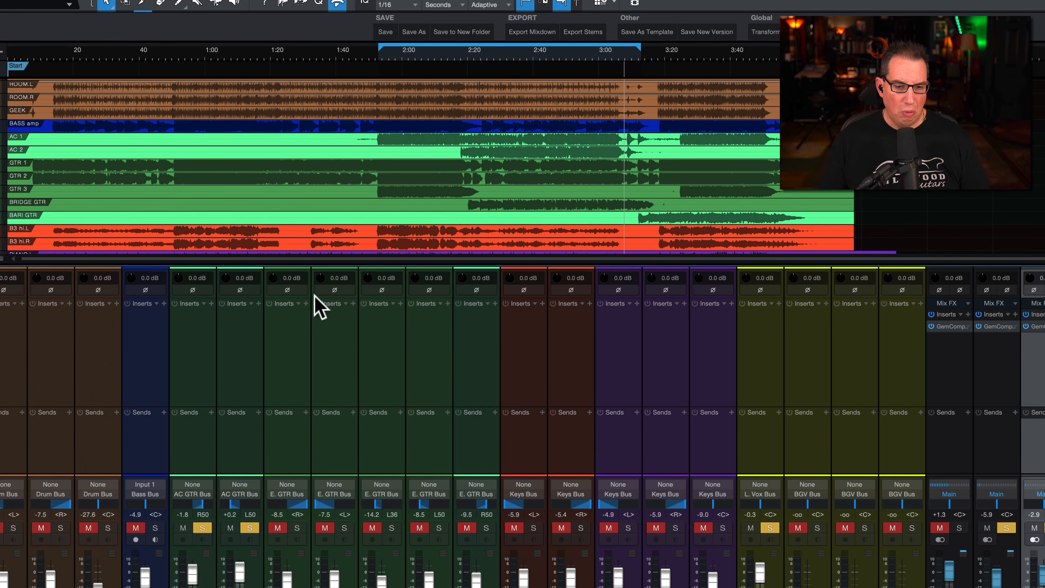
left_click(392, 56)
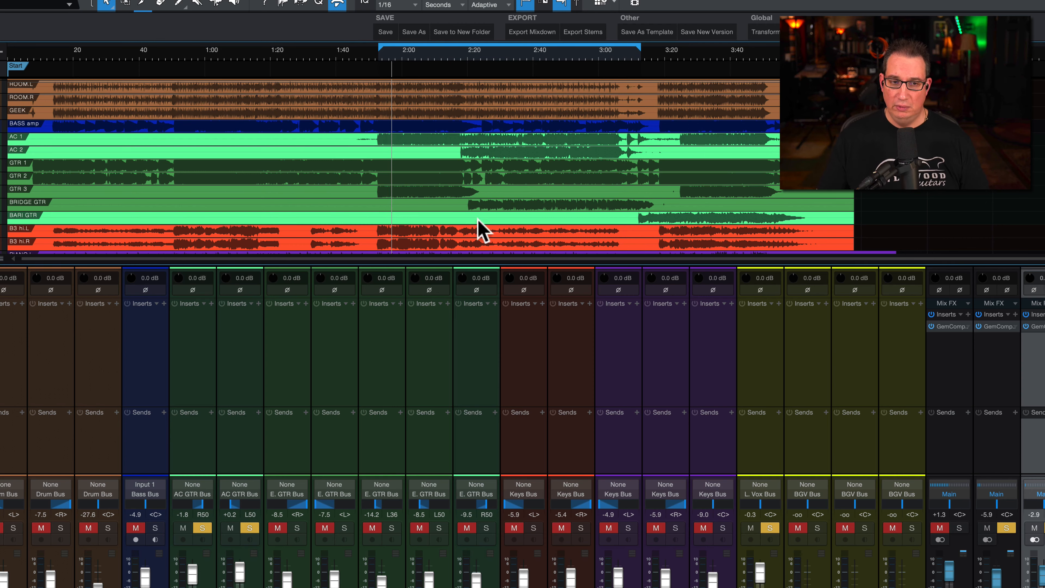
left_click(1035, 326)
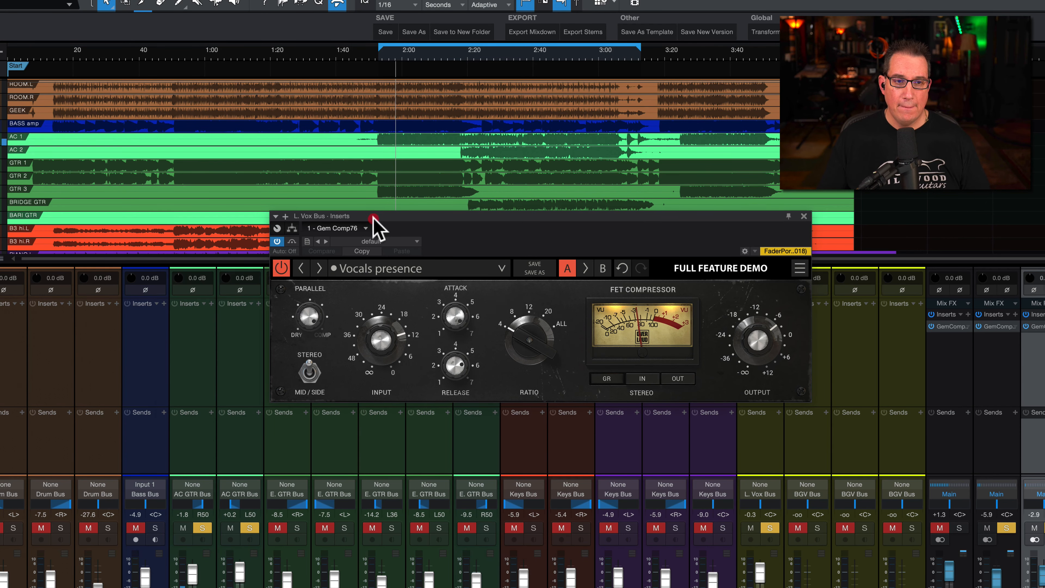
left_click_drag(373, 217, 197, 252)
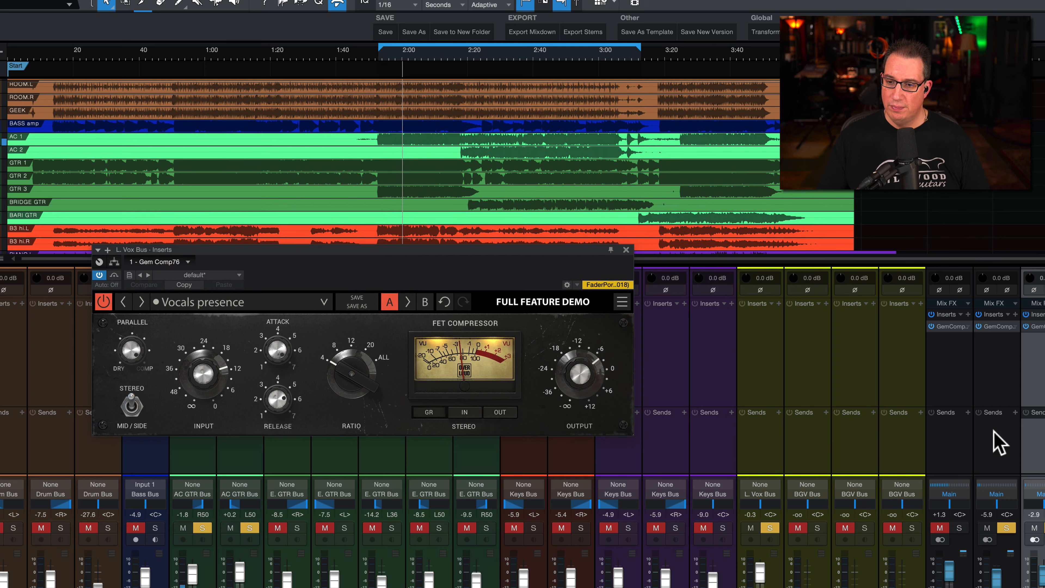
left_click(1006, 527)
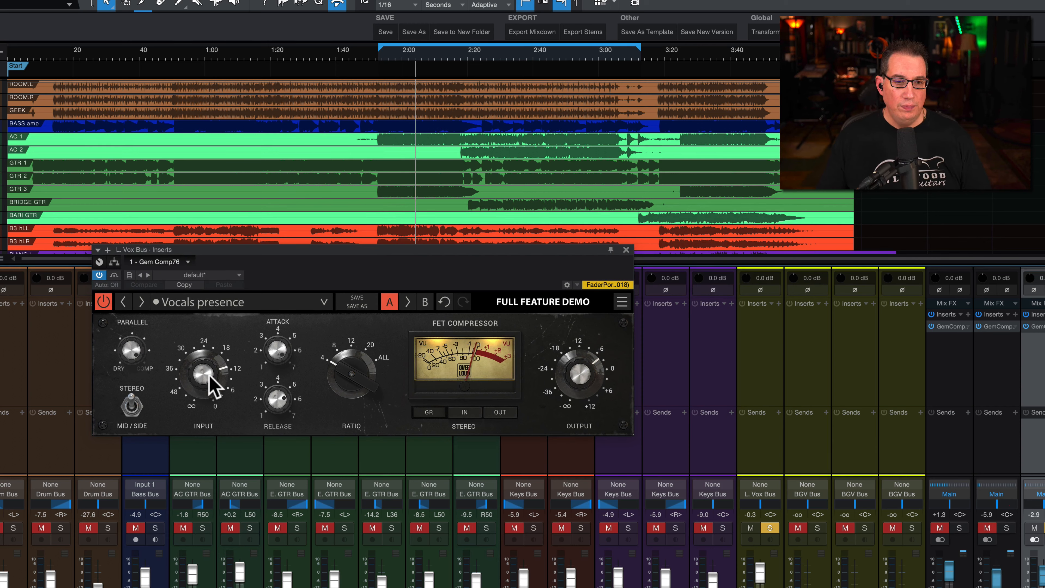
Turn up the Release on the L. Vox Bus compressor and compare the vocal with and without compression, leaving it enabled
left_click_drag(270, 394, 270, 346)
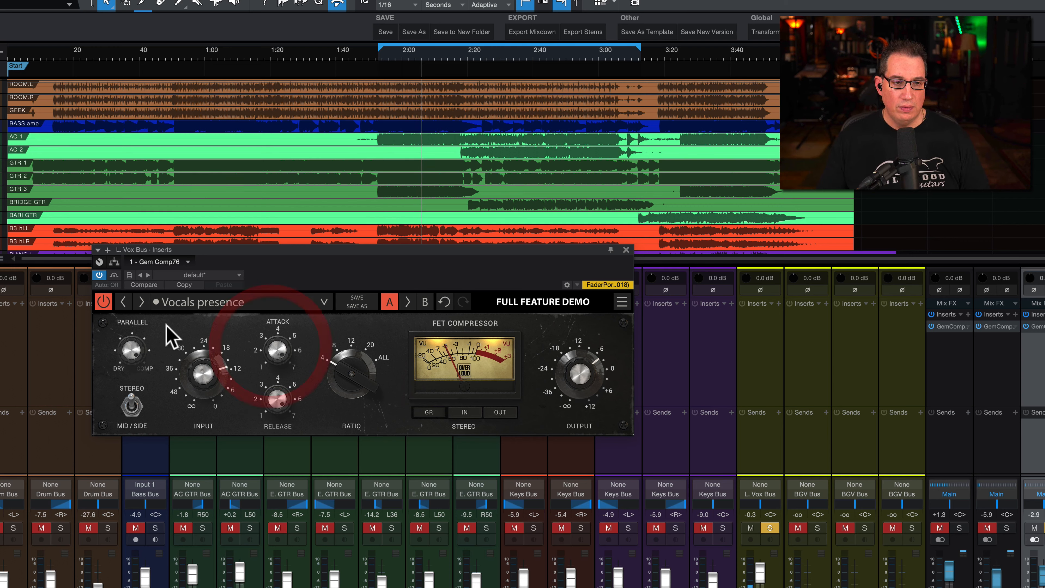
left_click(103, 303)
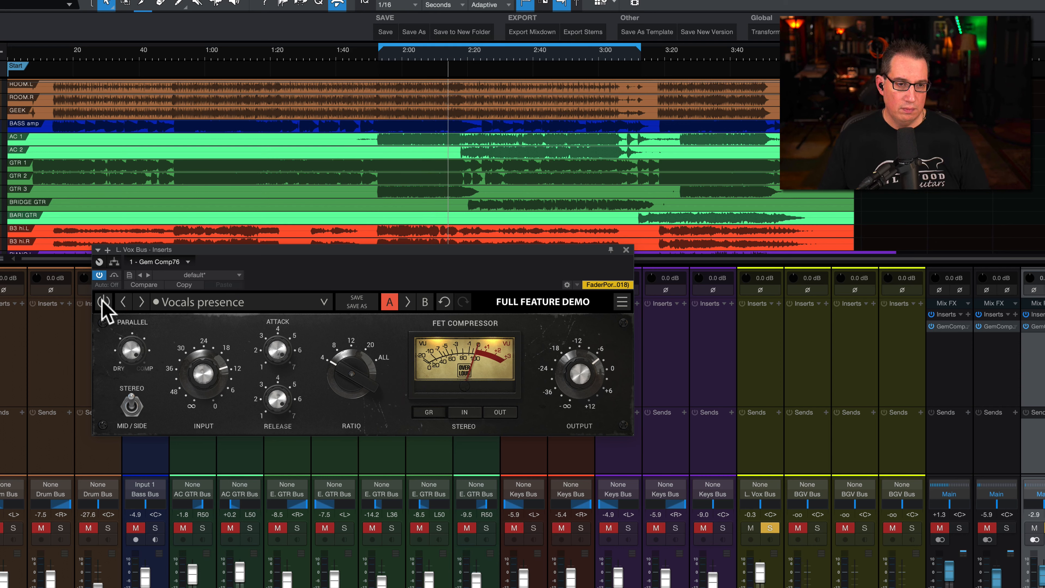
left_click(103, 303)
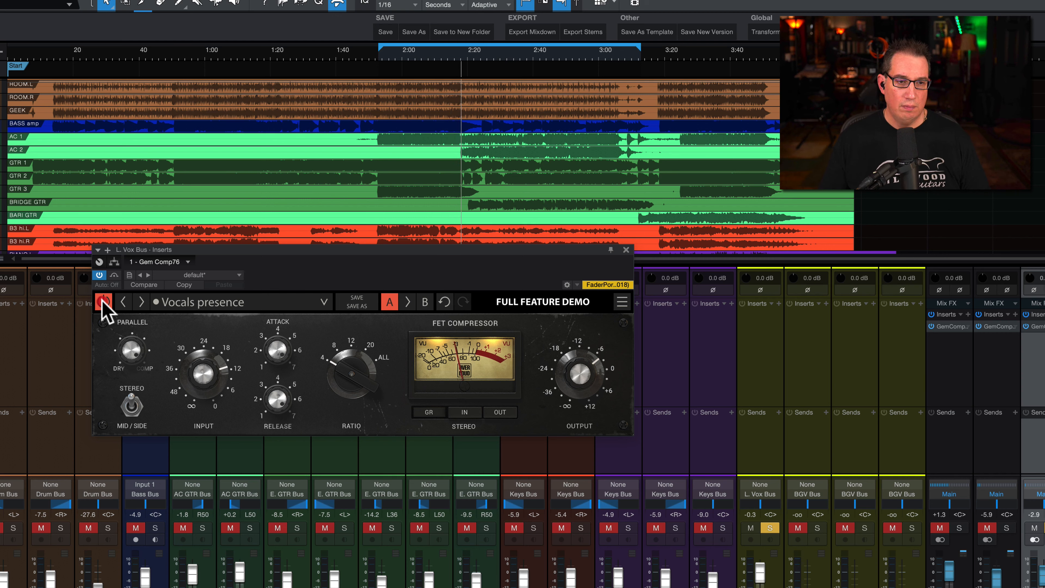
left_click(103, 303)
left_click(103, 303)
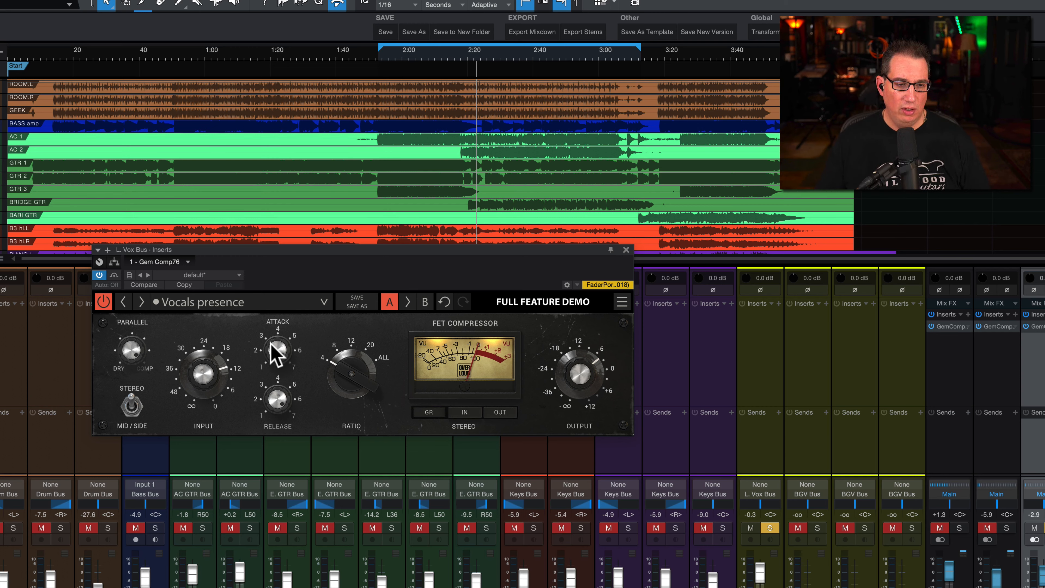
Adjust the Attack on the L. Vox Bus compressor, replay from about 1:55, and compare the vocal with and without compression
mouse_move(275, 354)
left_mouse_down()
mouse_move(258, 412)
mouse_move(267, 409)
left_mouse_up()
left_click(391, 55)
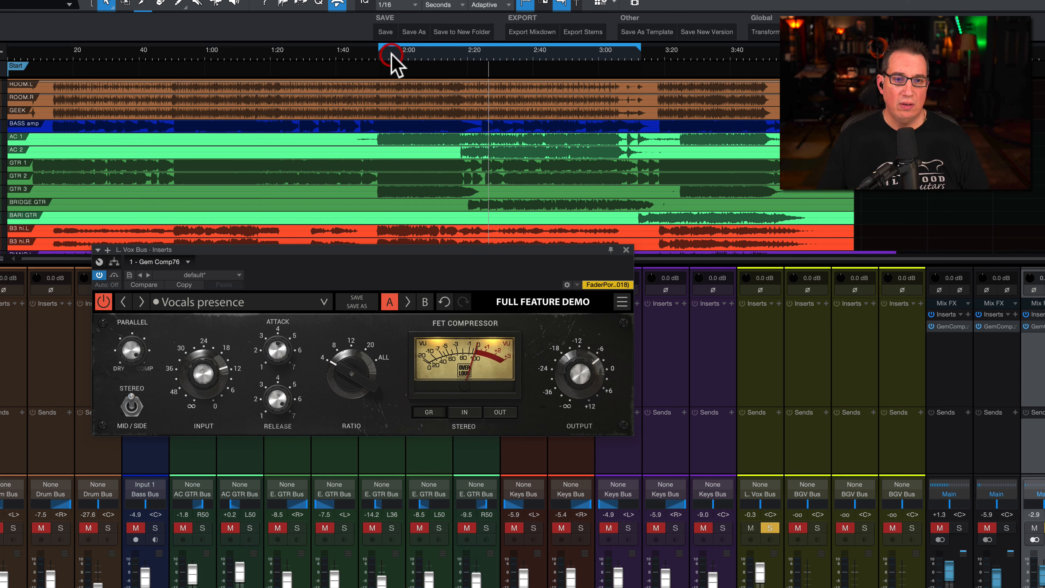
left_click(101, 303)
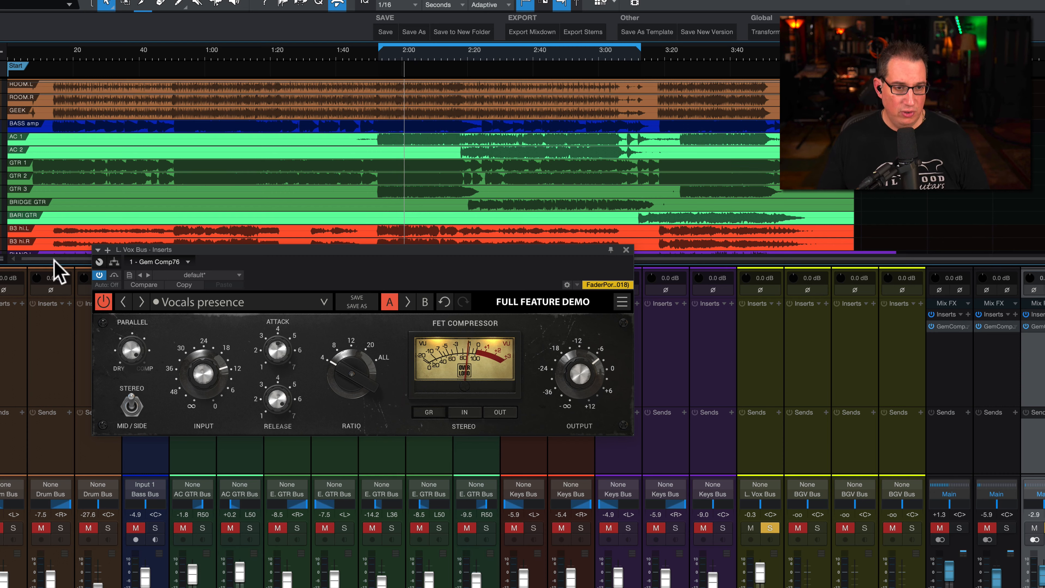
left_click(103, 302)
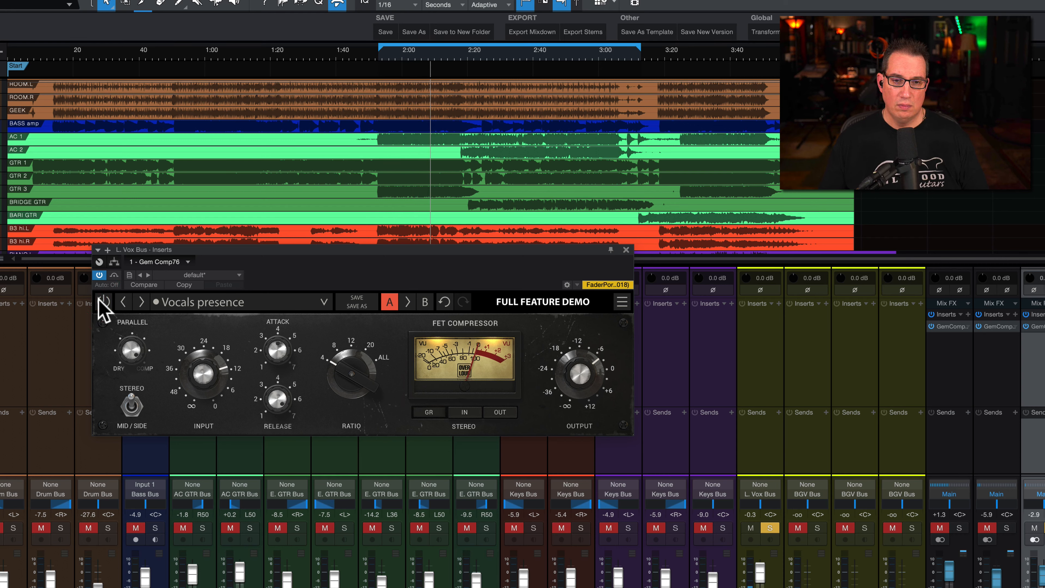
left_click(102, 302)
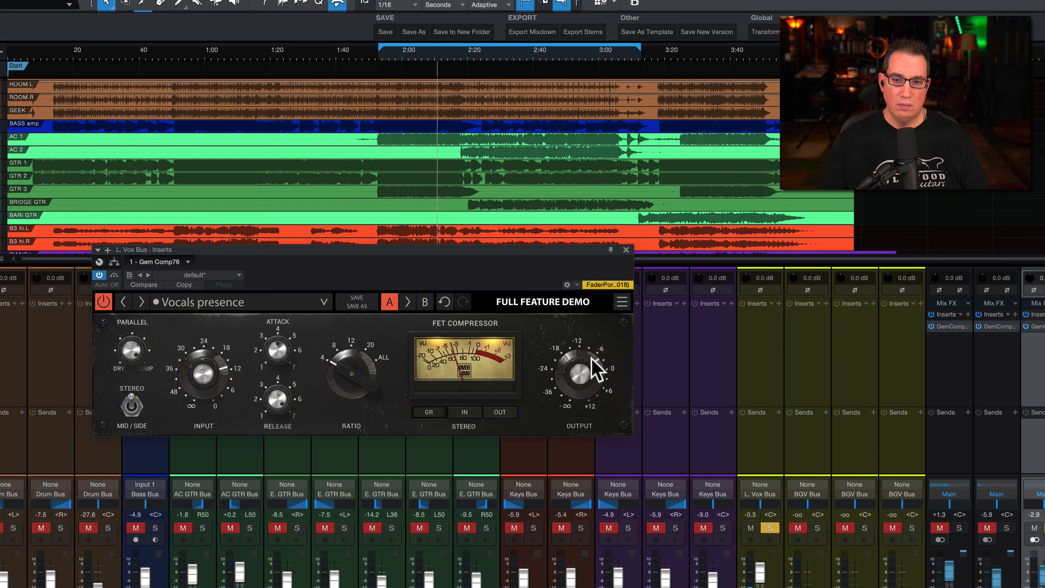
Fine-tune the Output on the L. Vox Bus compressor, recheck against the bypassed sound, and close its window with compression enabled
left_click(594, 368)
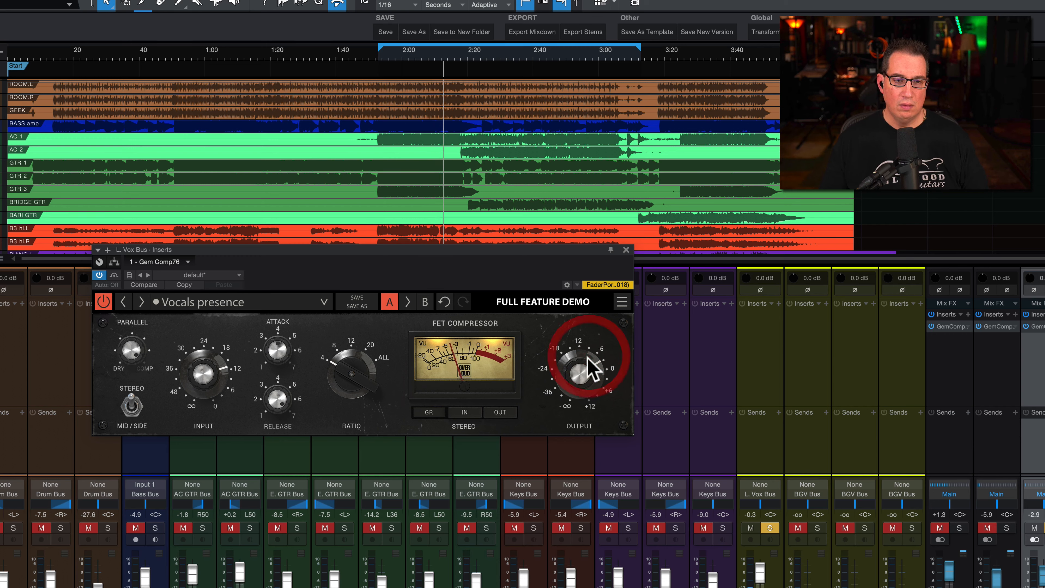
left_click(102, 302)
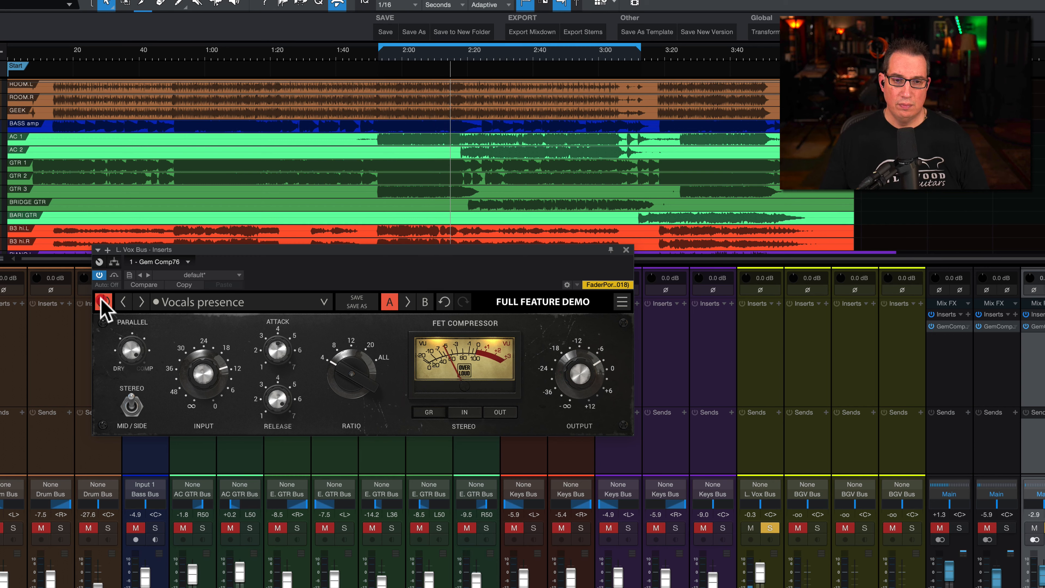
left_click(102, 302)
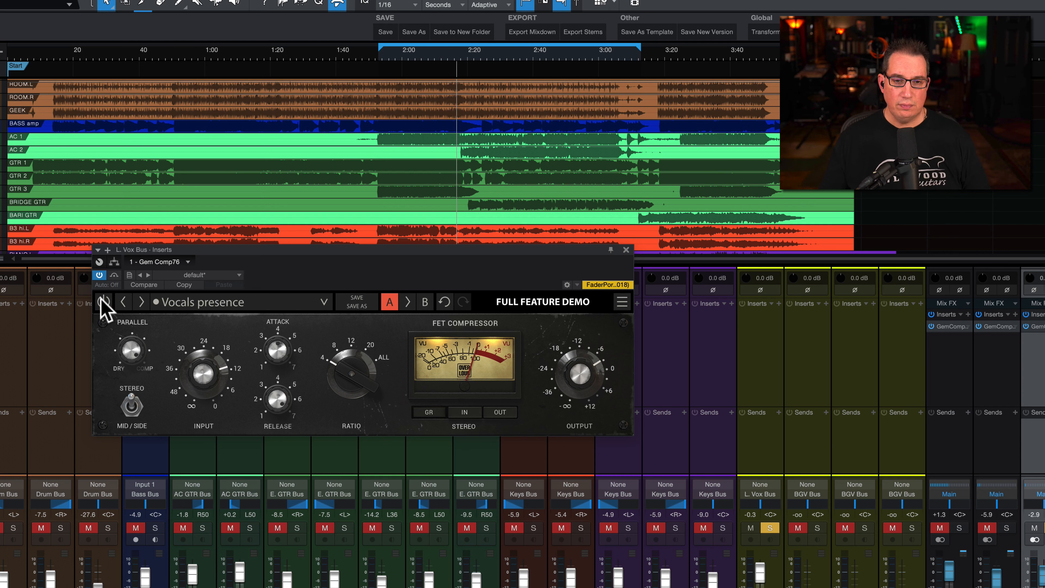
left_click(103, 302)
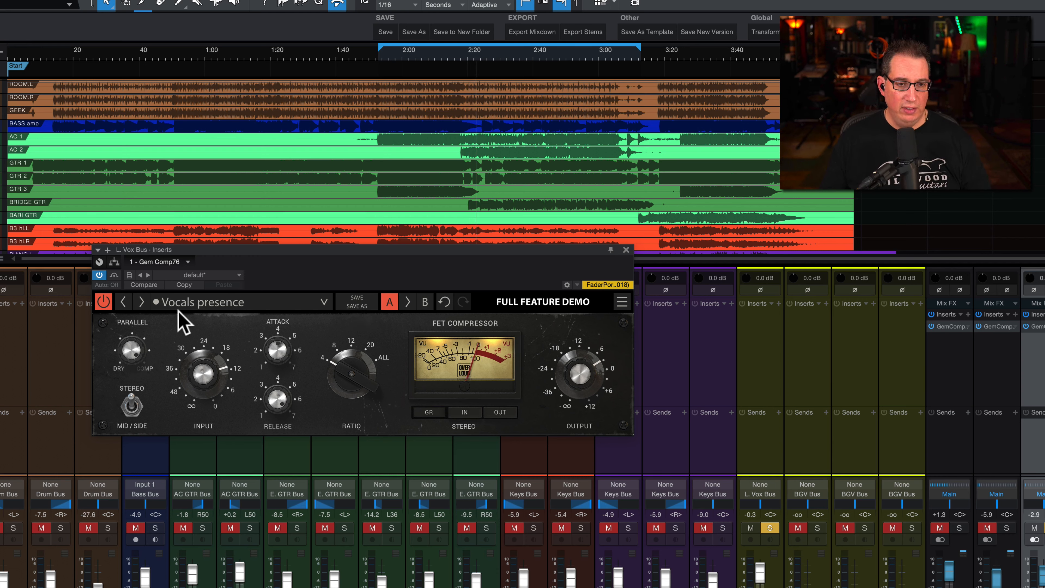
left_click(625, 250)
Solo the Drum Bus, AC GTR Bus and L. Vox Bus together and play the song from about 1:55
left_click(786, 507)
left_click(851, 505, "shift")
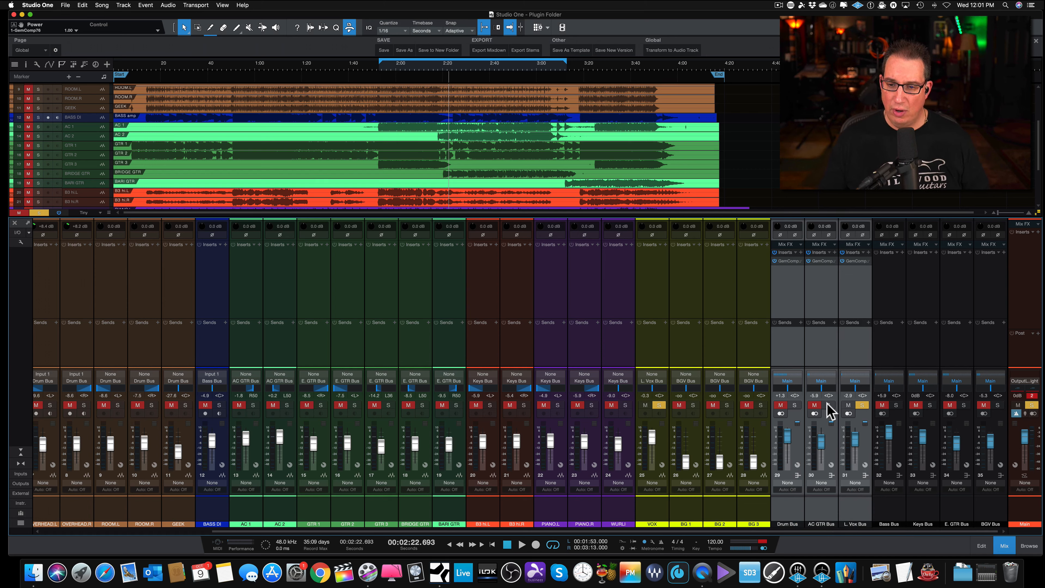
left_click(794, 405)
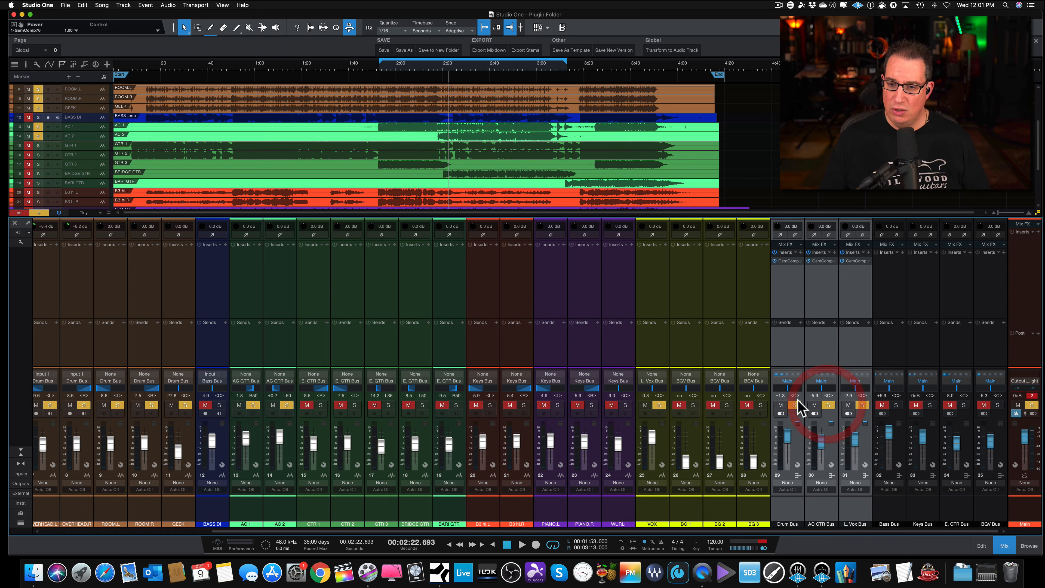
left_click(387, 69)
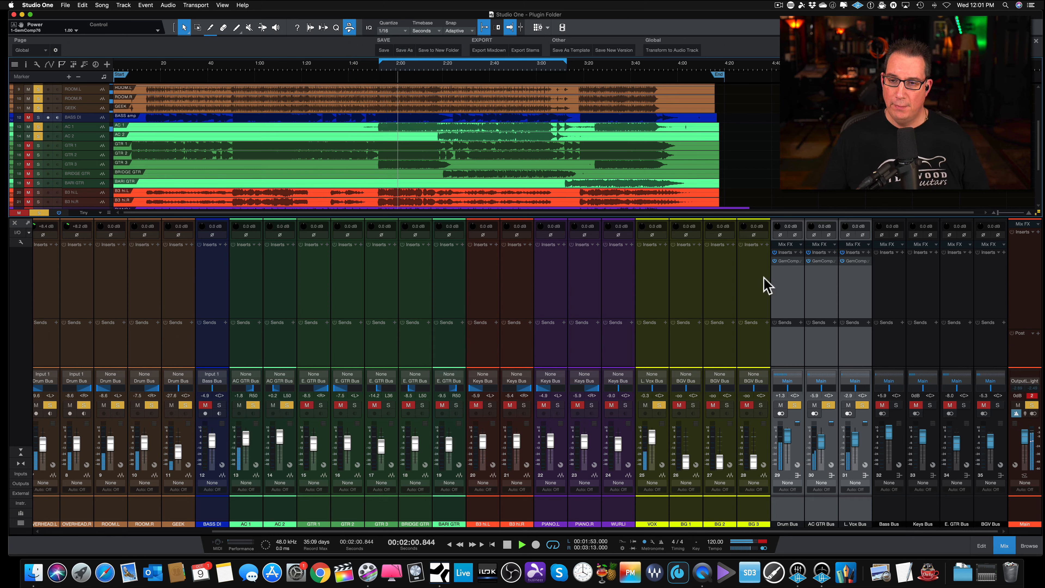
Bypass and re-enable the inserts on all three soloed buses together, and lower the Drum Bus volume to -0.3 dB
left_click(775, 260)
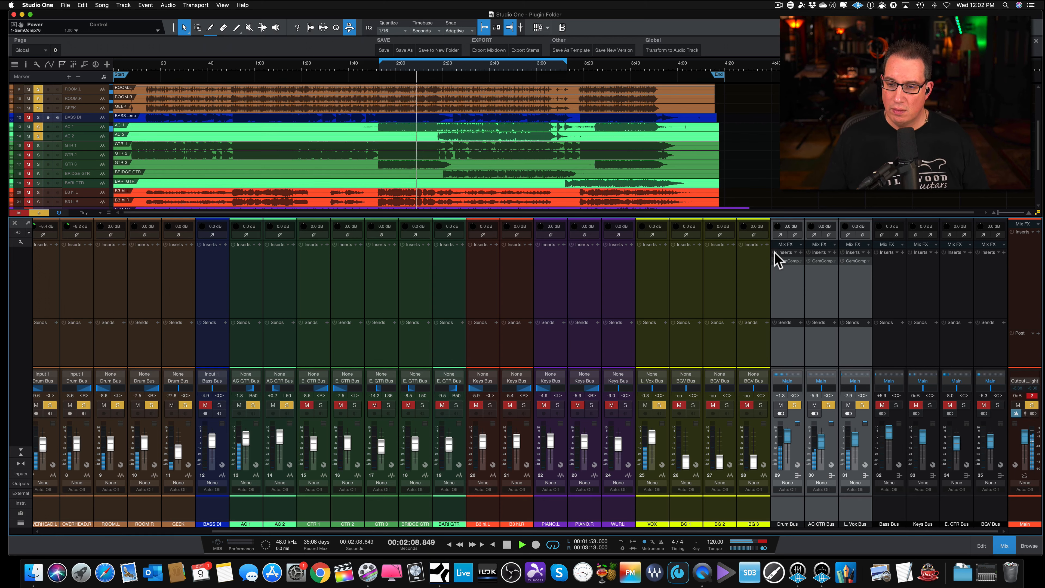
left_click(774, 252)
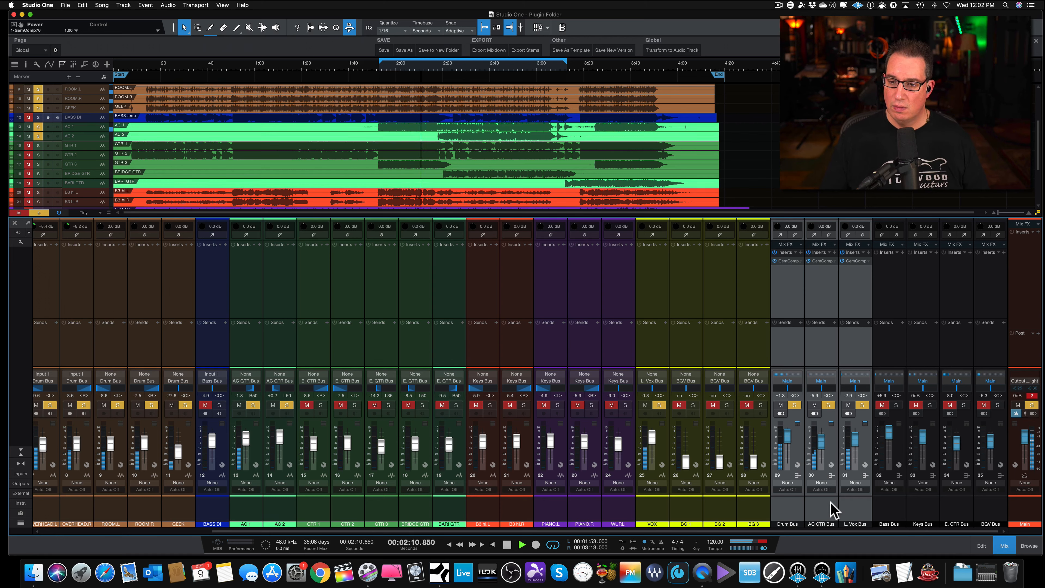
left_click(793, 511)
left_click_drag(786, 438, 786, 440)
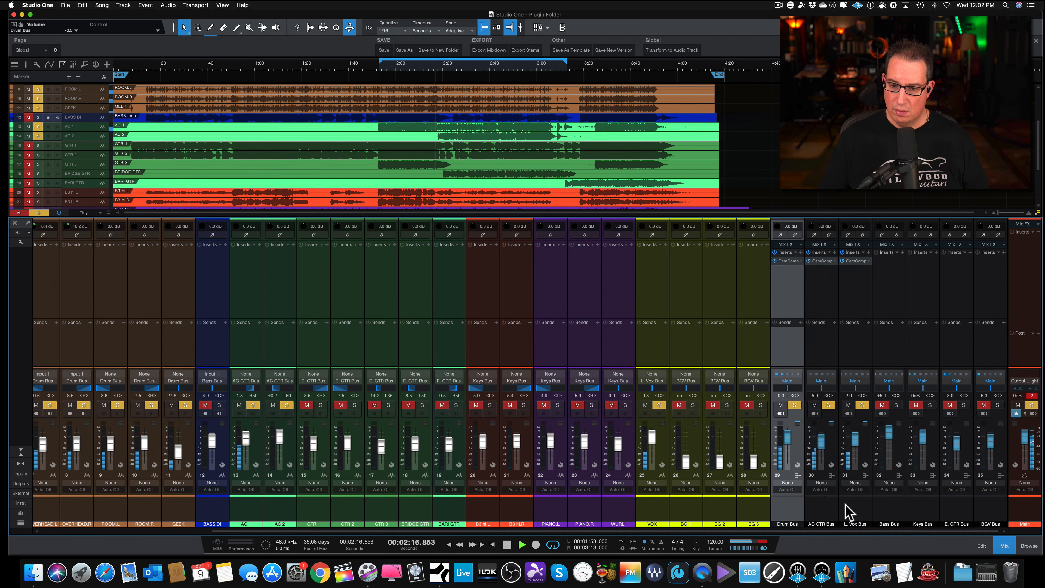
Reselect the Drum, AC GTR and L. Vox buses and compare the combined mix with and without compression, leaving the compressors enabled
left_click(846, 508, "shift")
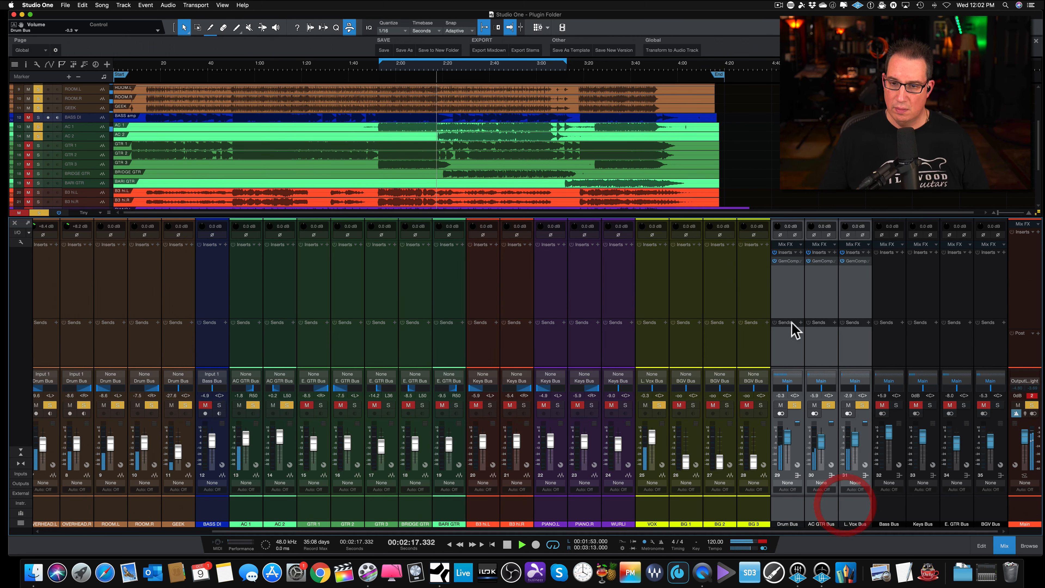
left_click(775, 253)
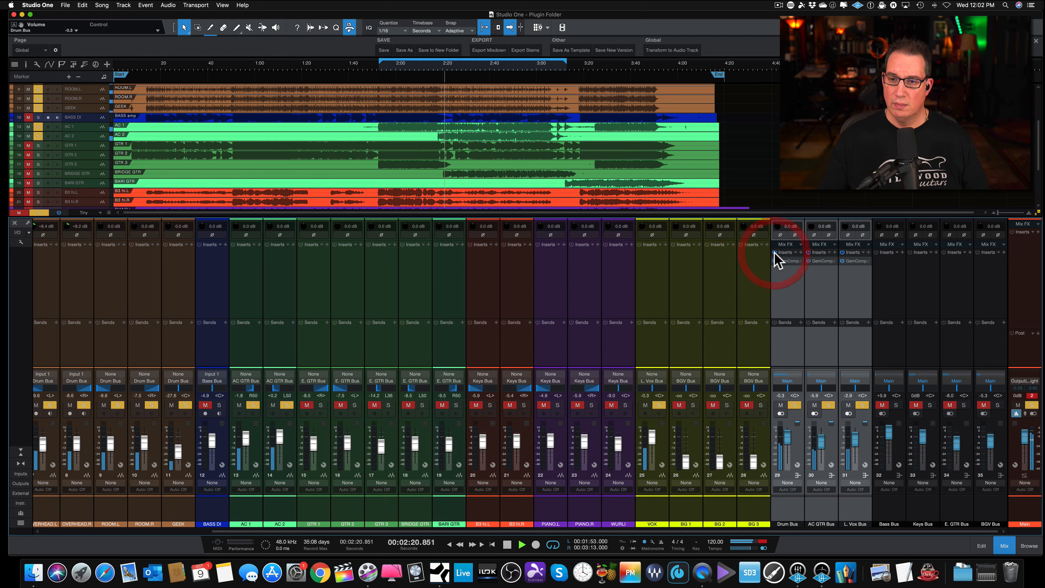
left_click(774, 252)
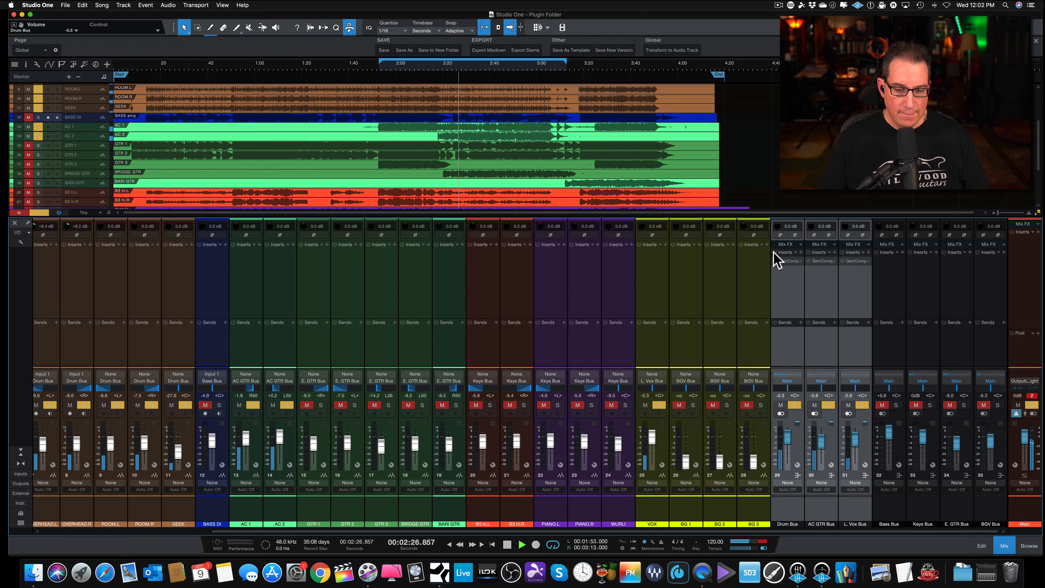
left_click(774, 253)
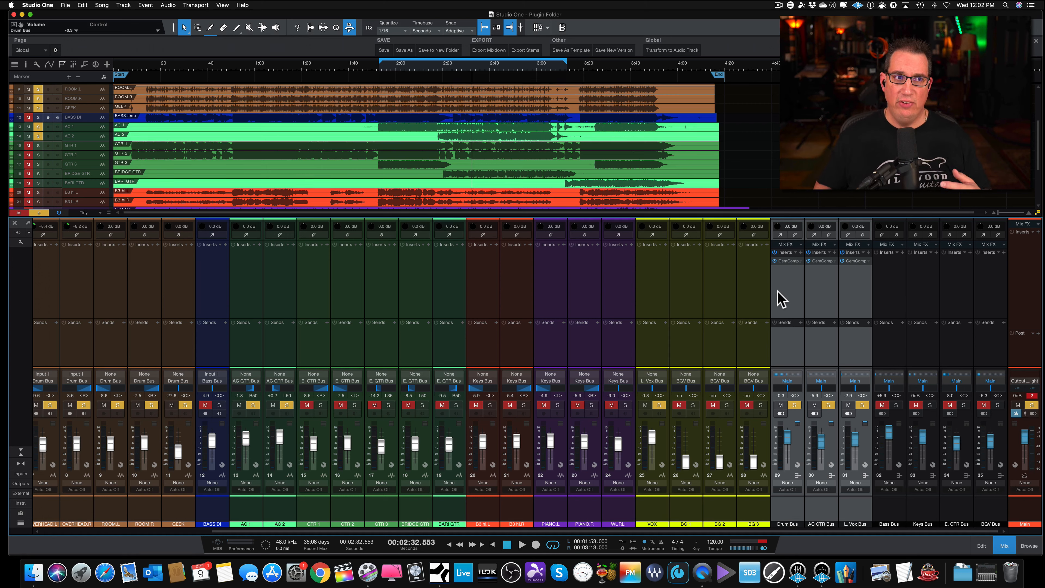
Reopen the Gem Comp76 on the L. Vox Bus and move its window partly over the track arrangement
left_click(855, 275)
left_click(856, 261)
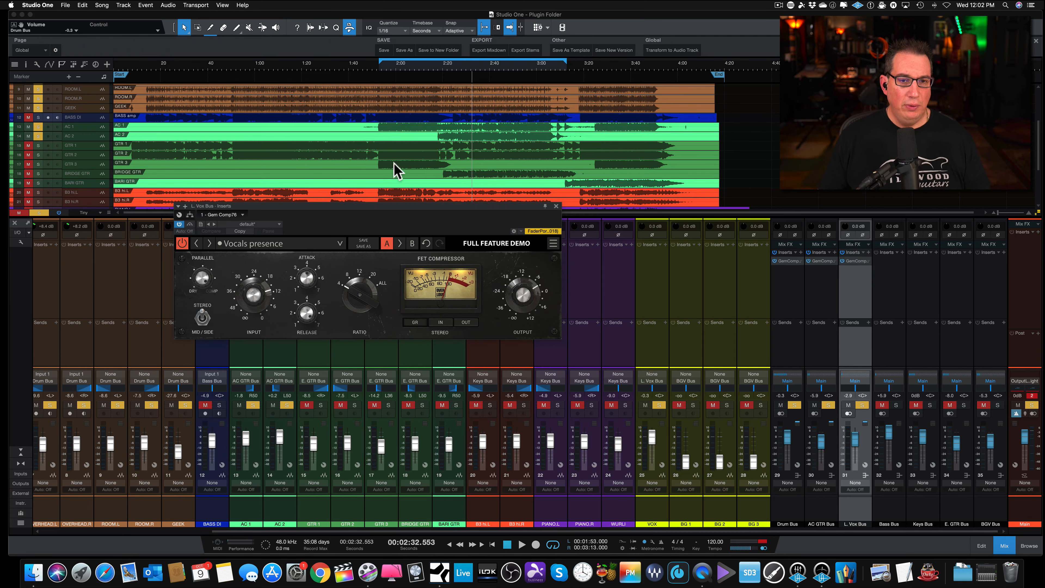
left_click_drag(350, 207, 287, 138)
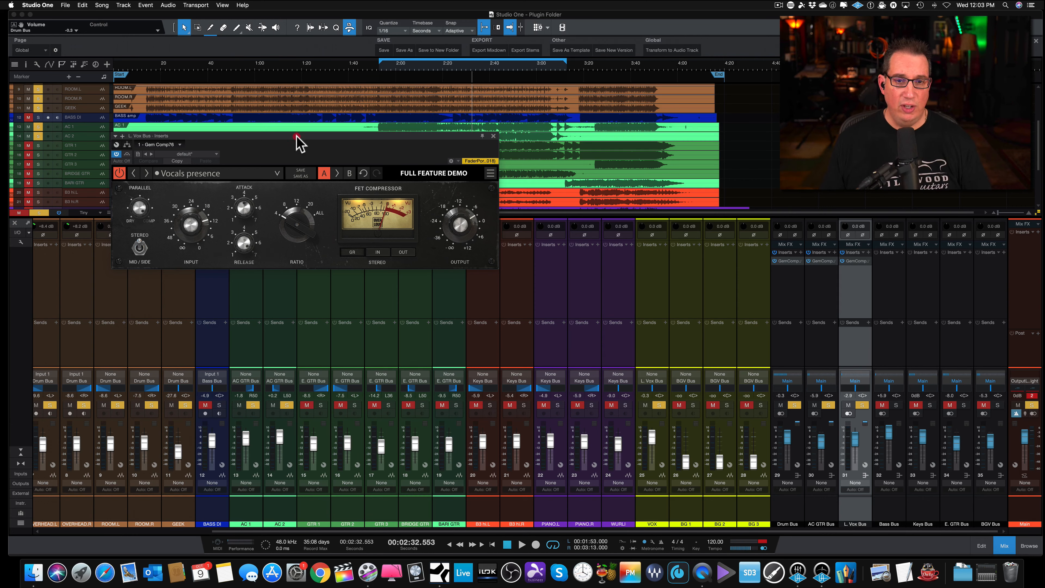
left_click_drag(299, 142, 333, 168)
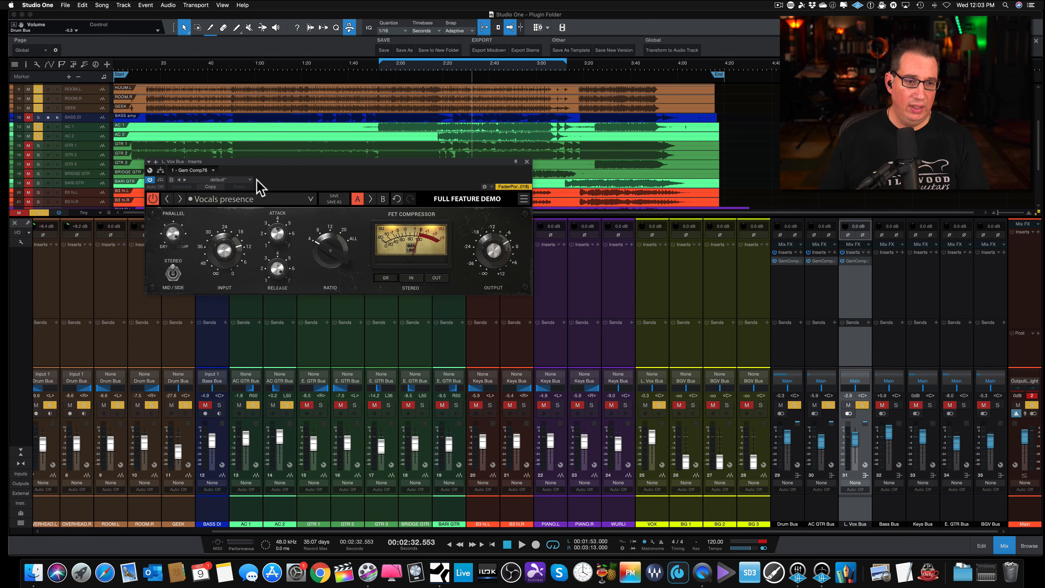
Switch the L. Vox Bus compressor's channel mode from Stereo to Mid/Side and back to Stereo
left_click(172, 278)
left_click(172, 275)
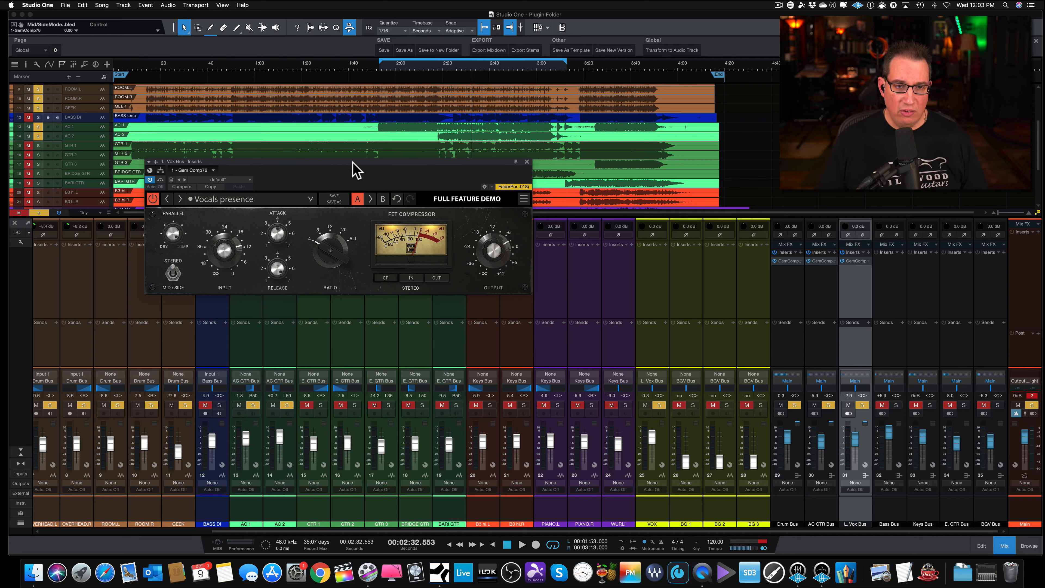
left_click_drag(354, 161, 346, 163)
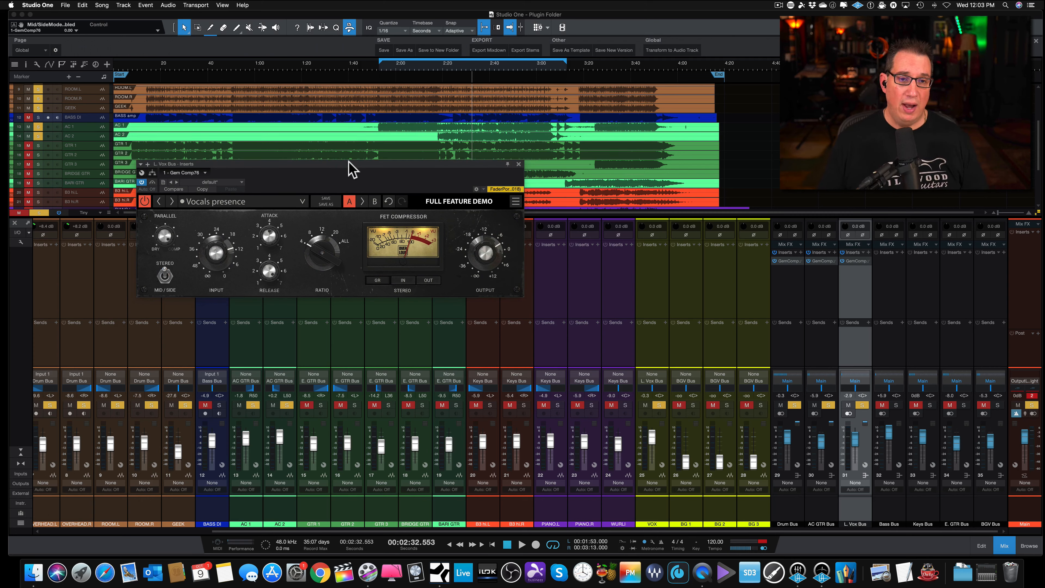
left_click_drag(348, 160, 356, 163)
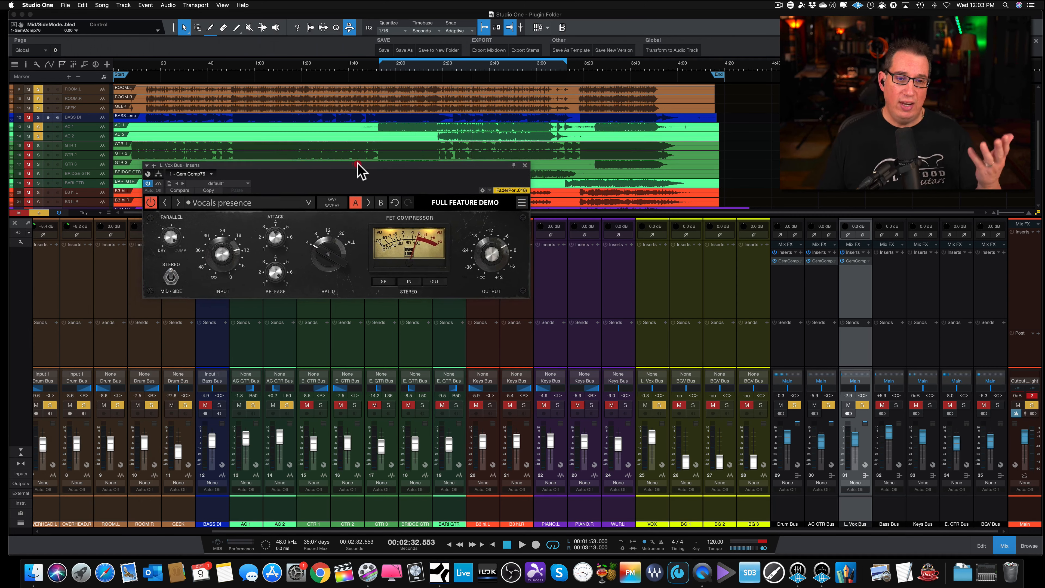